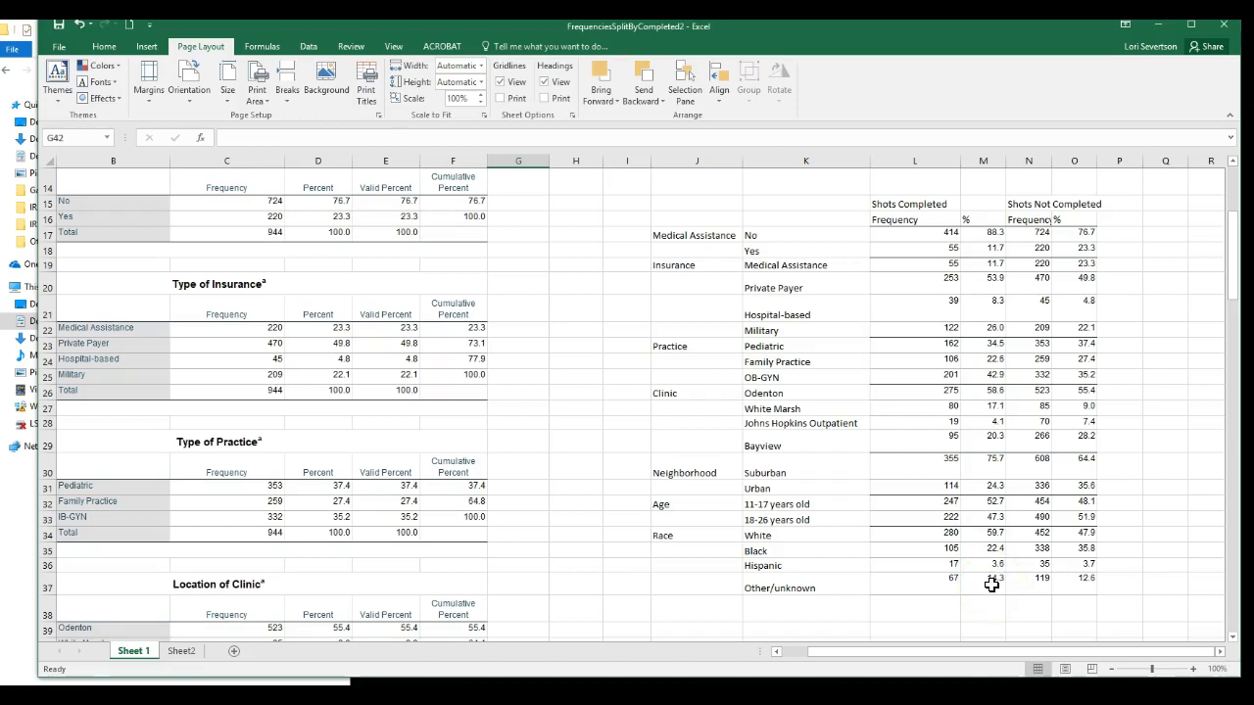
{"action": "left_click", "coordinate": [994, 407]}
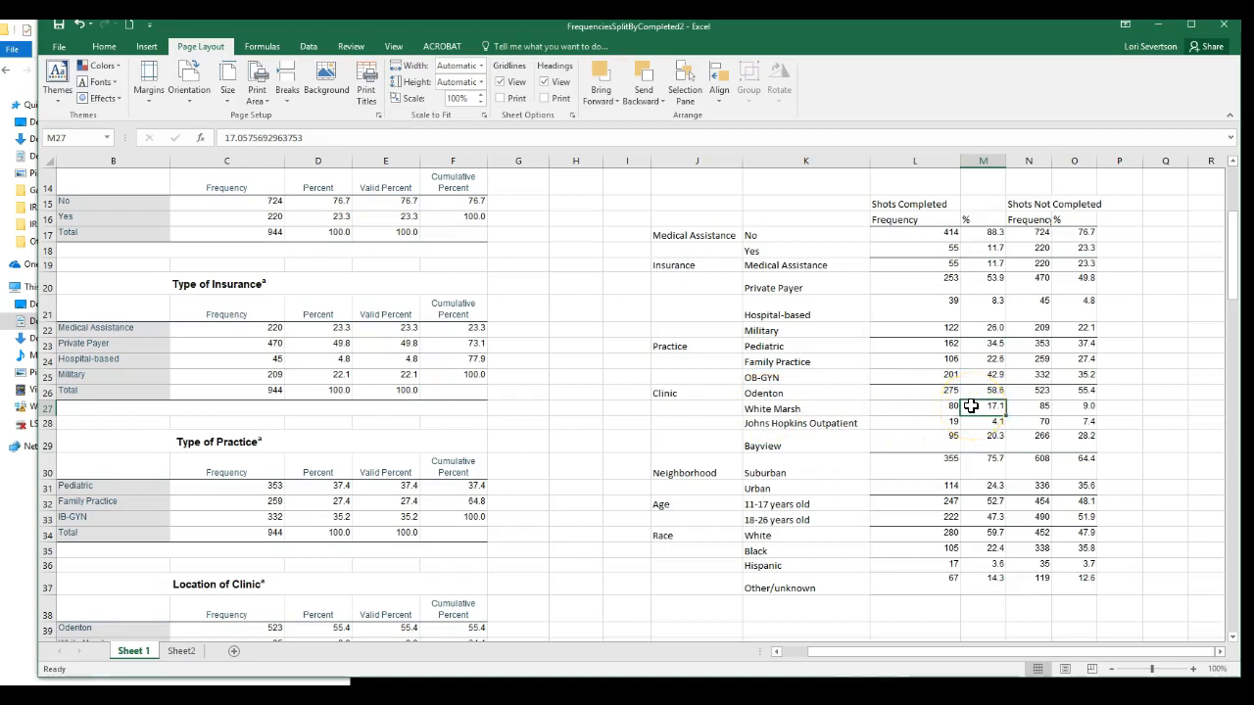
{"action": "left_click", "coordinate": [1064, 411]}
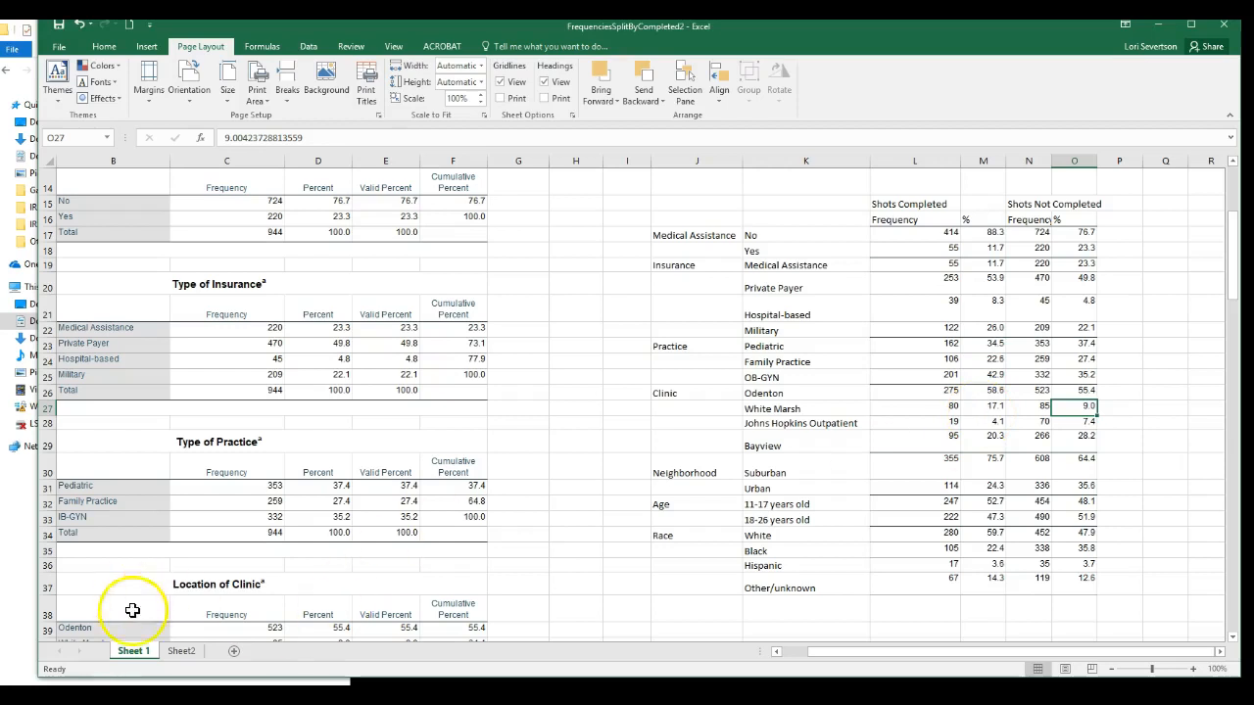
Rename the worksheet "Sheet 1" as Table.
{"action": "double_click", "coordinate": [156, 657]}
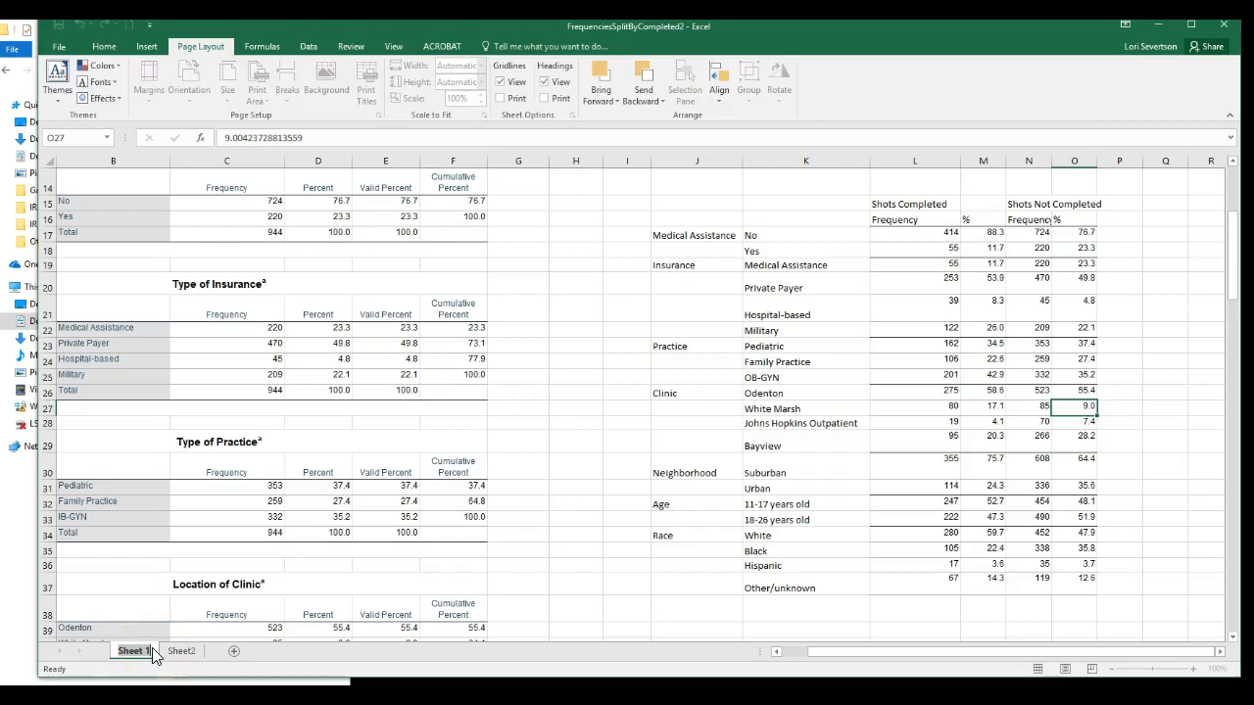
{"action": "type", "text": "Tab"}
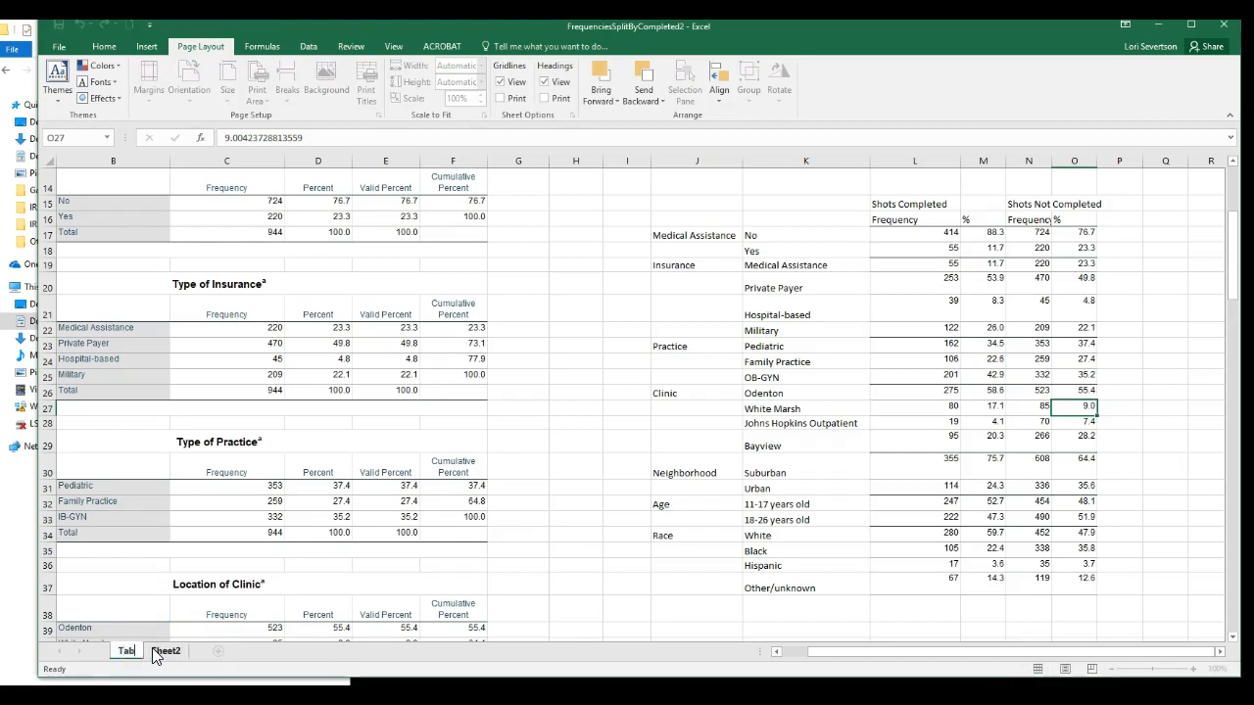
{"action": "type", "text": "le"}
{"action": "left_click", "coordinate": [171, 654]}
Copy the summary table in J15:O37 of the Table sheet and paste it into Sheet2 starting at cell B3.
{"action": "left_click", "coordinate": [130, 654]}
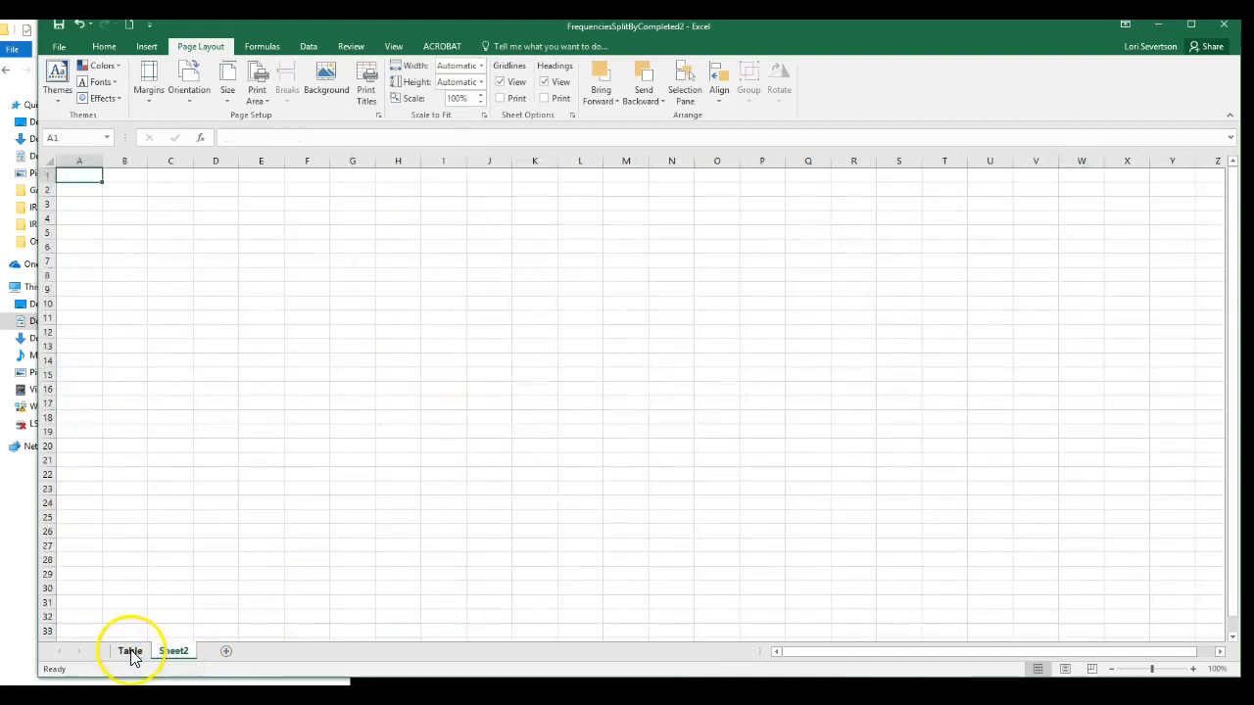
{"action": "left_click_drag", "start_coordinate": [686, 202], "coordinate": [1071, 583]}
{"action": "key", "text": "ctrl+c"}
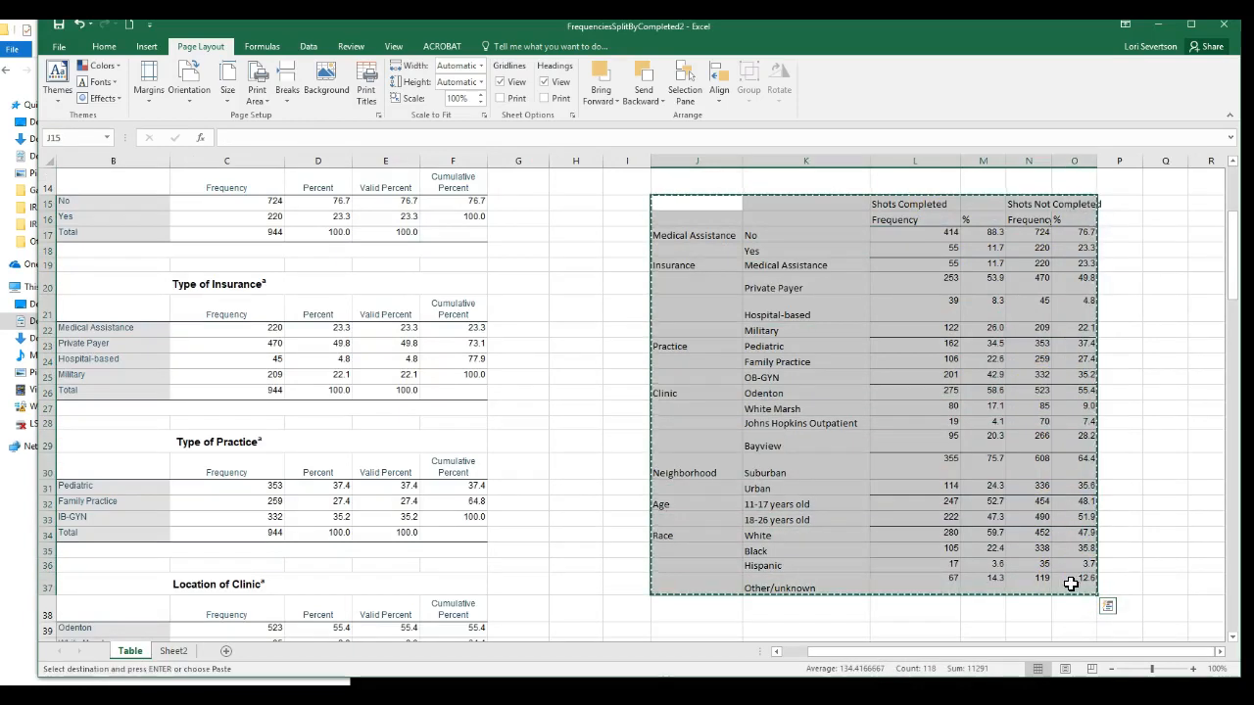
{"action": "left_click", "coordinate": [174, 654]}
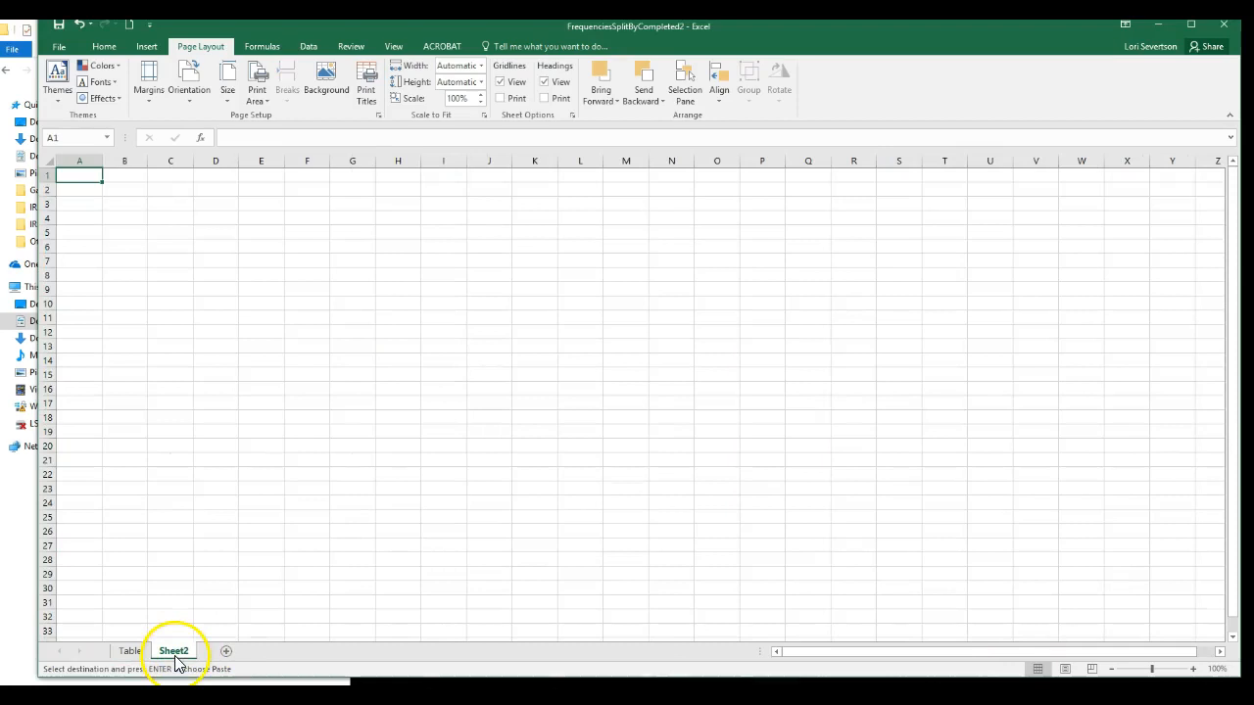
{"action": "left_click", "coordinate": [118, 204]}
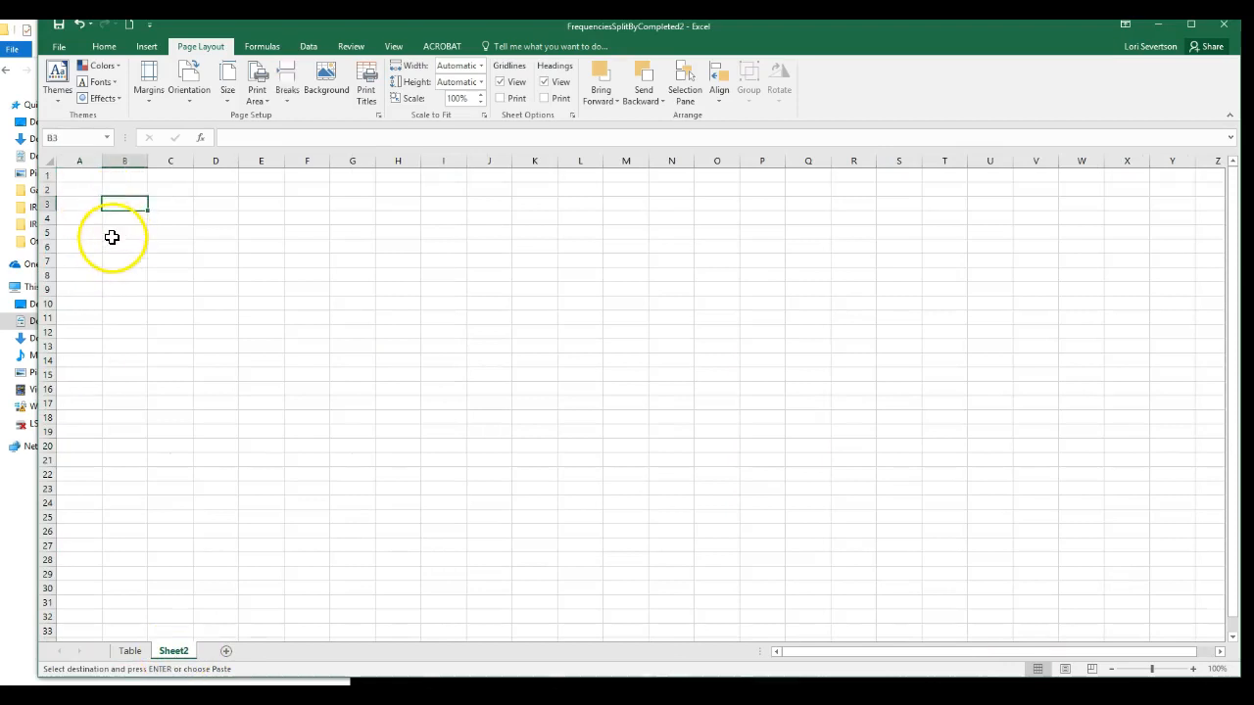
{"action": "key", "text": "ctrl+v"}
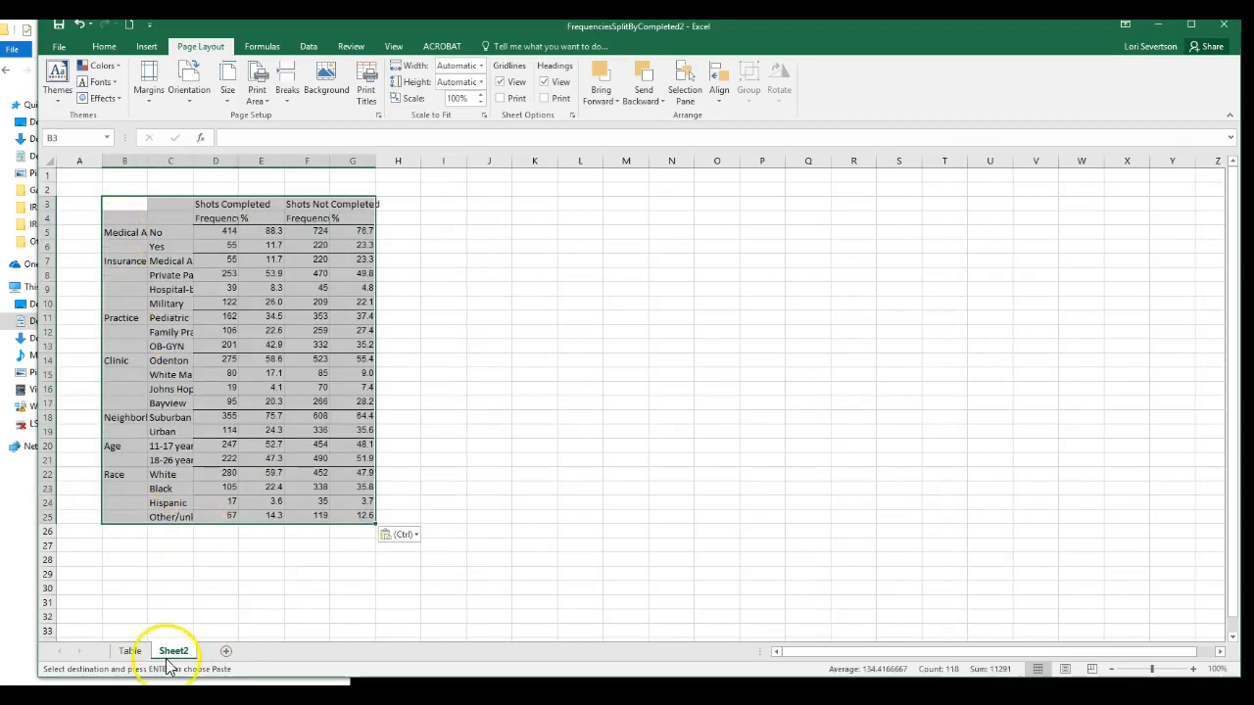
Rename the worksheet "Sheet2" as Graph.
{"action": "double_click", "coordinate": [174, 650]}
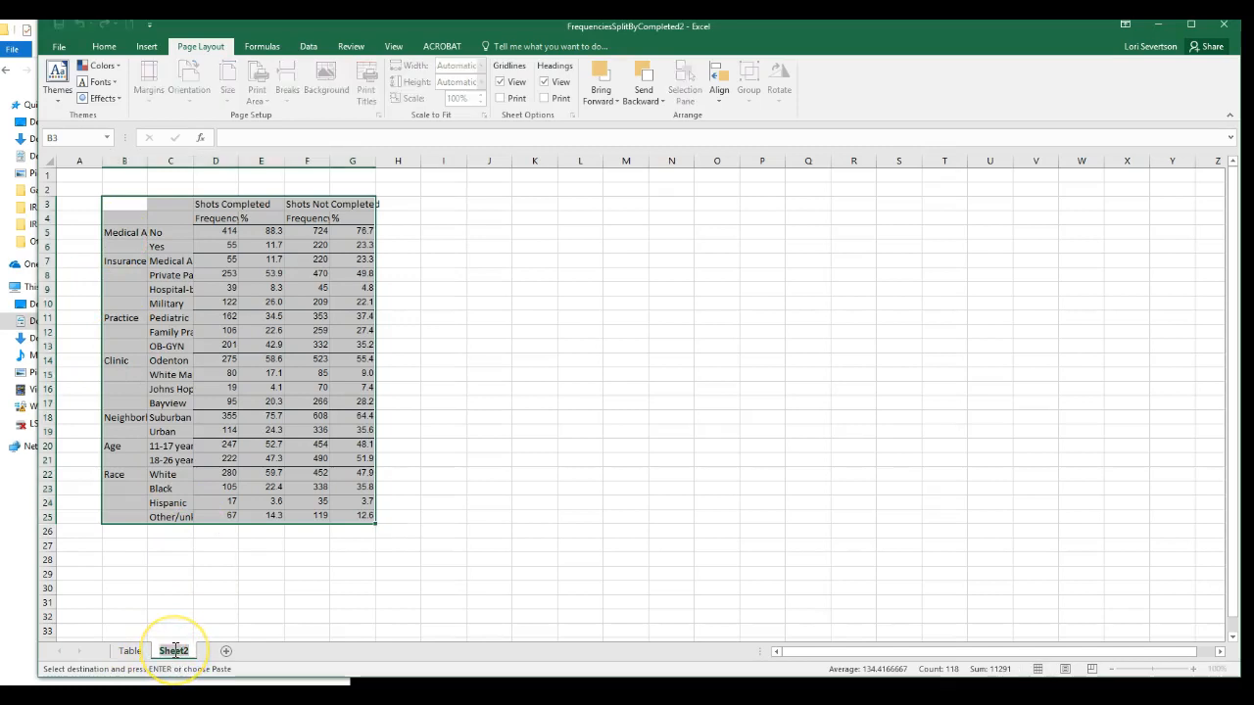
{"action": "type", "text": "Grap"}
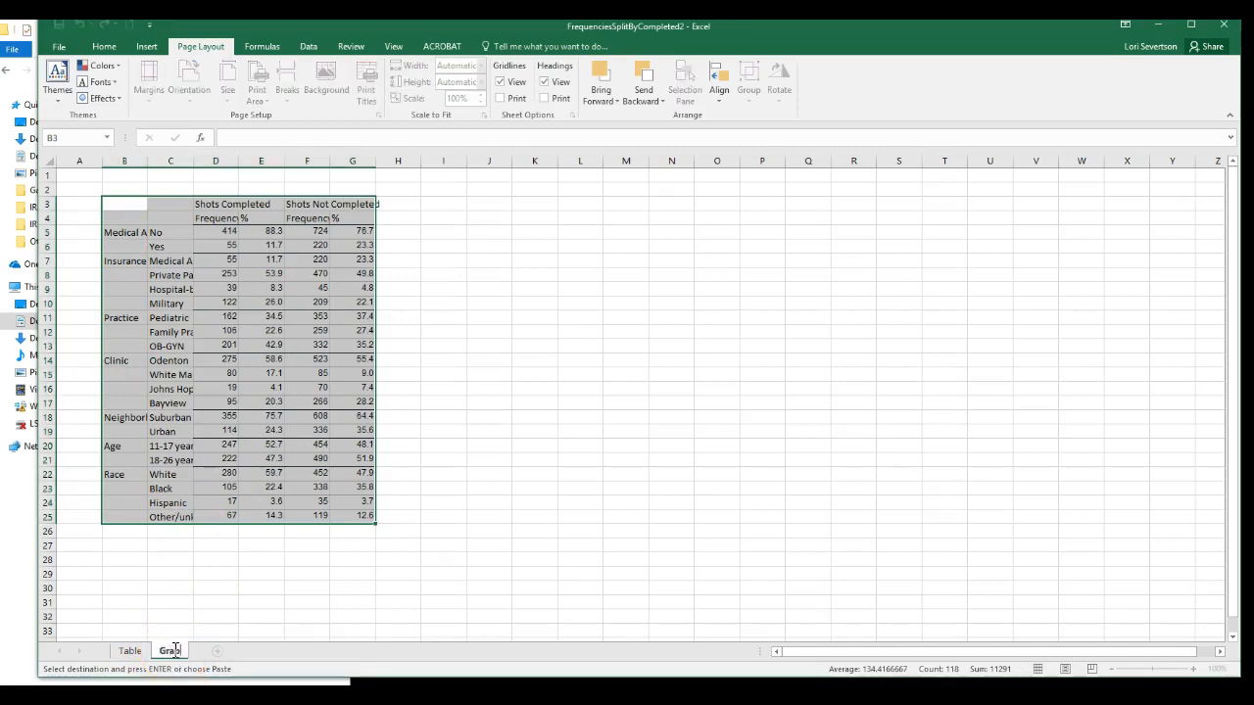
{"action": "type", "text": "h"}
{"action": "left_click", "coordinate": [265, 580]}
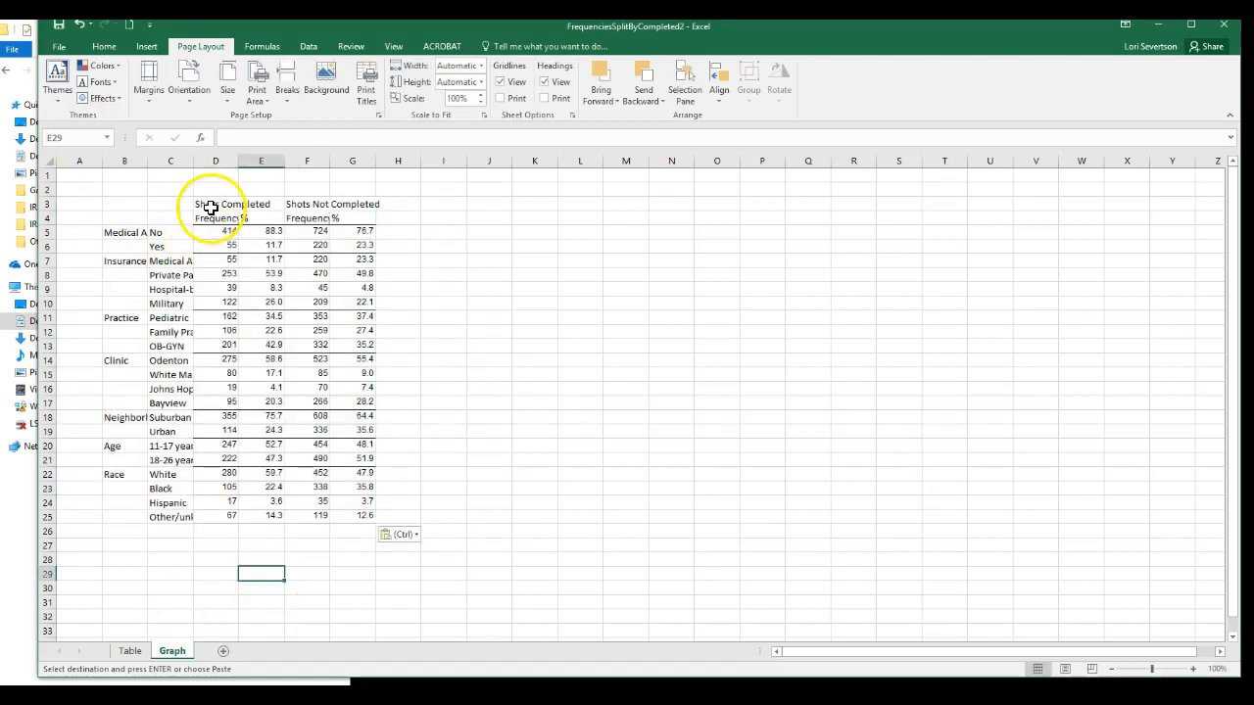
Move the heading Shots Not Completed from F3 to G3 and the heading Shots Completed from D3 to E3, above their percentage columns.
{"action": "left_click", "coordinate": [301, 206]}
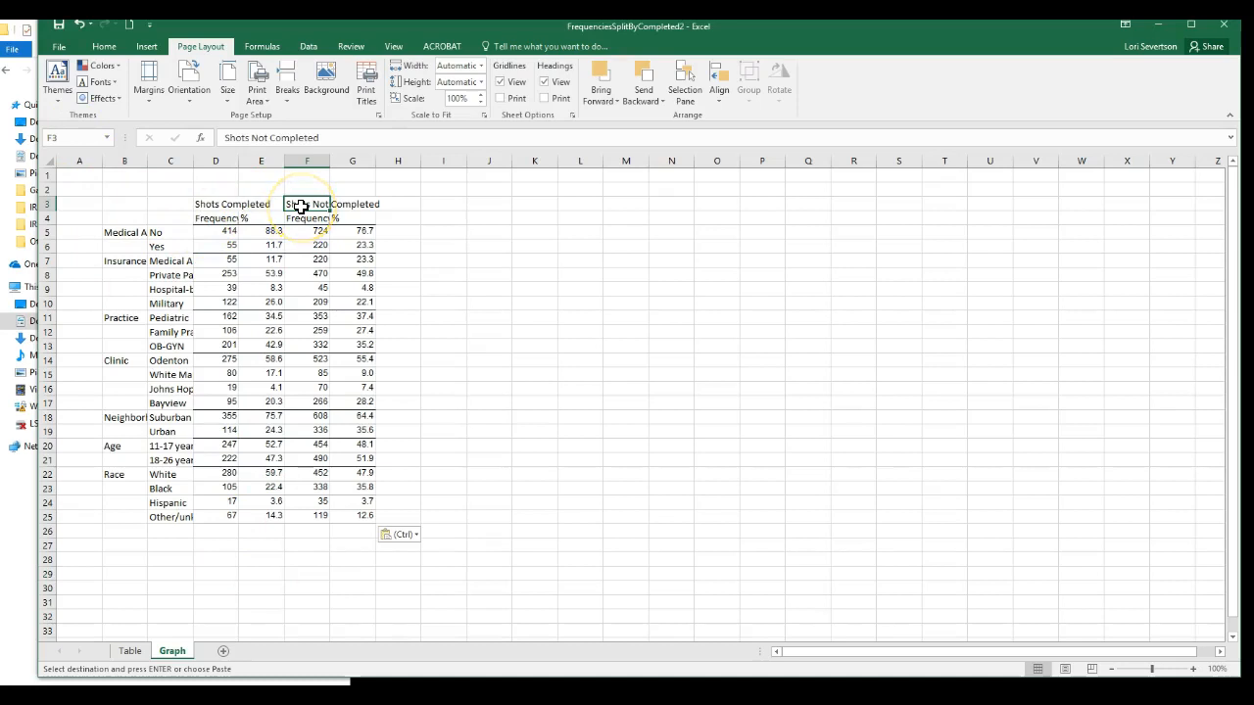
{"action": "key", "text": "ctrl+c"}
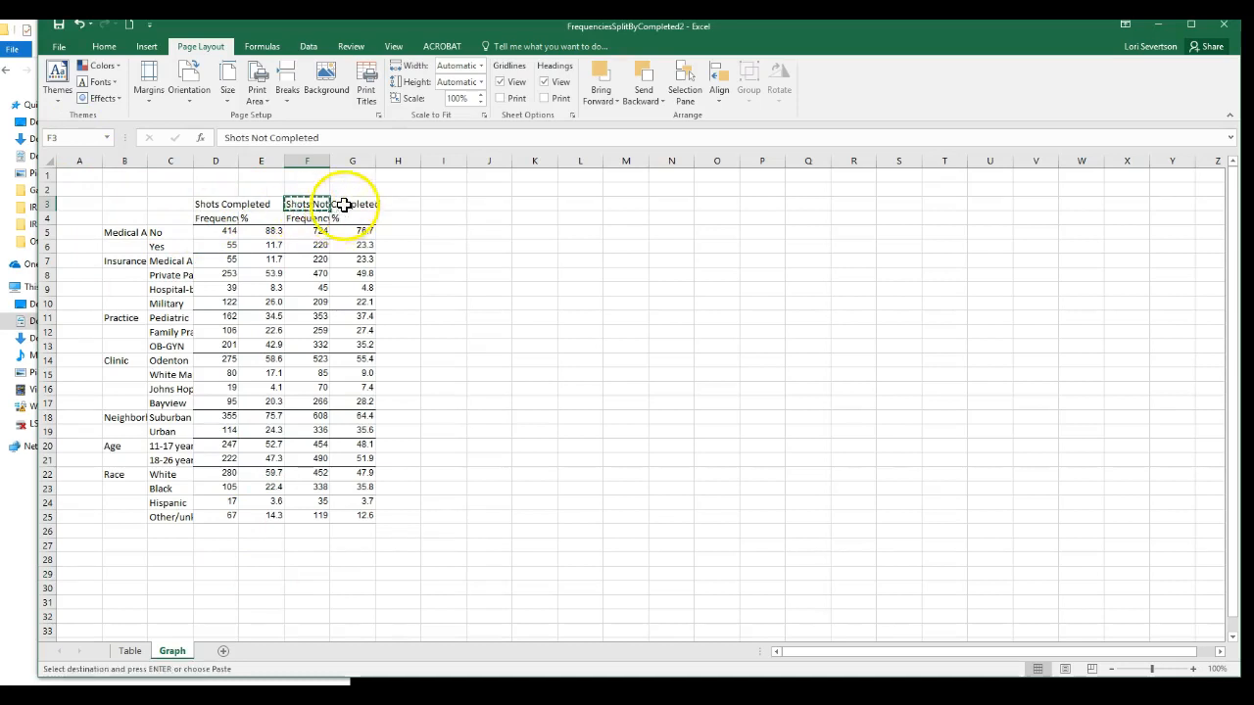
{"action": "left_click", "coordinate": [348, 205]}
{"action": "key", "text": "Return"}
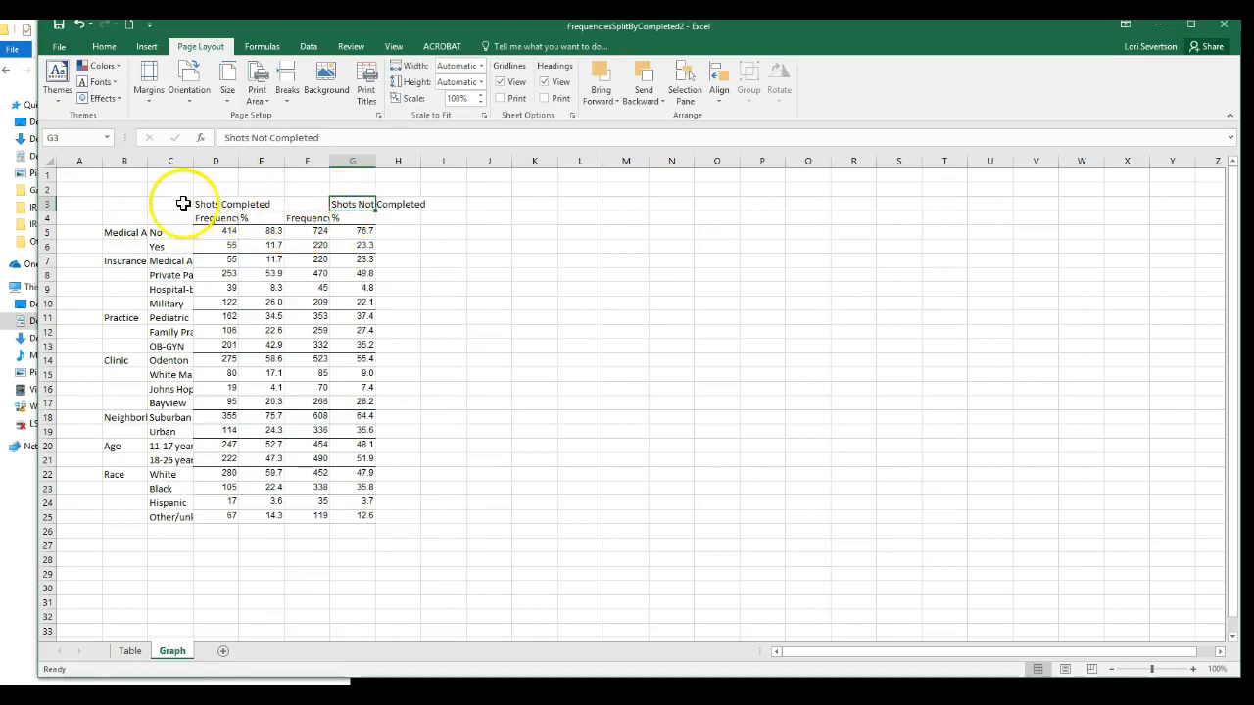
{"action": "left_click", "coordinate": [225, 204]}
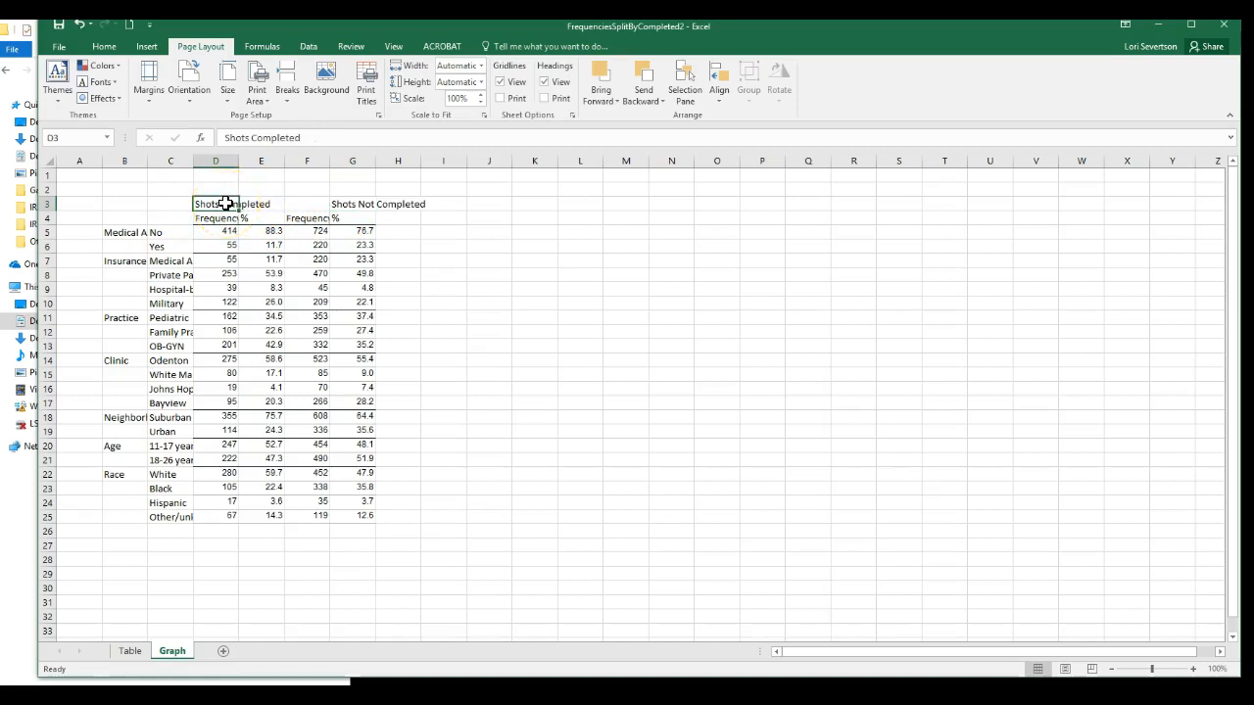
{"action": "key", "text": "ctrl+x"}
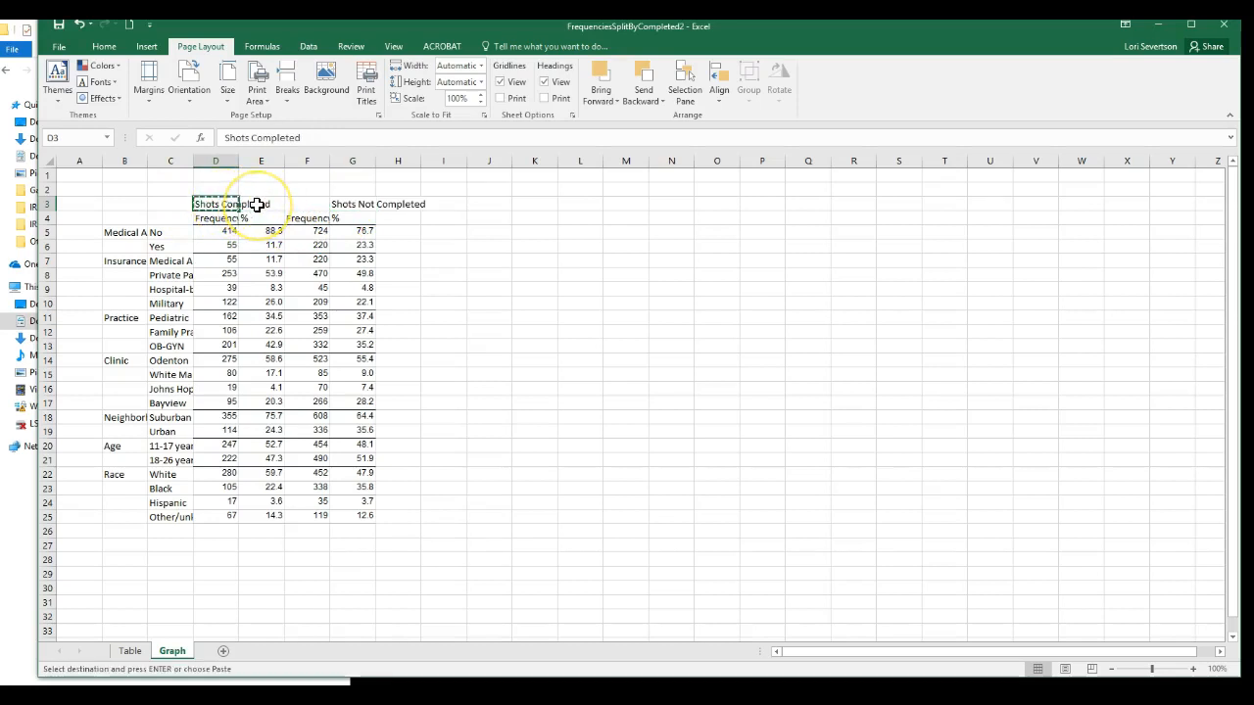
{"action": "left_click", "coordinate": [257, 202]}
{"action": "key", "text": "ctrl+v"}
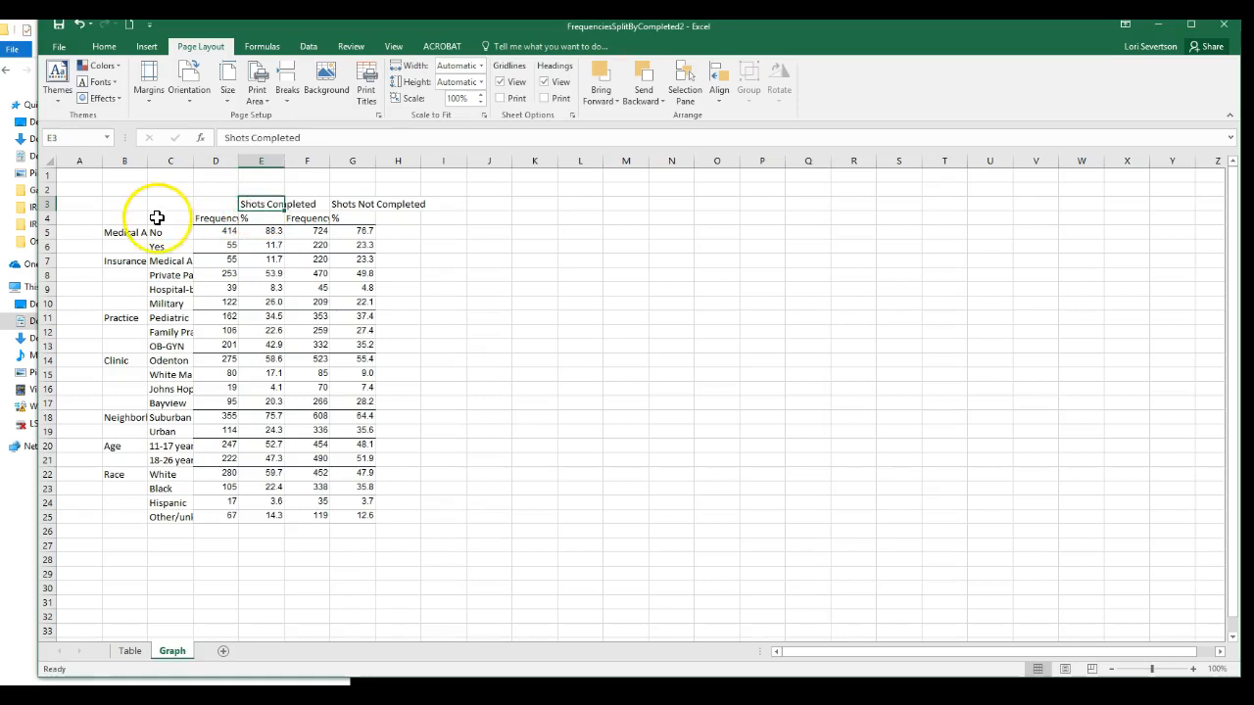
Delete both Frequency columns from the Graph sheet, leaving only the percentage columns.
{"action": "left_click", "coordinate": [209, 157]}
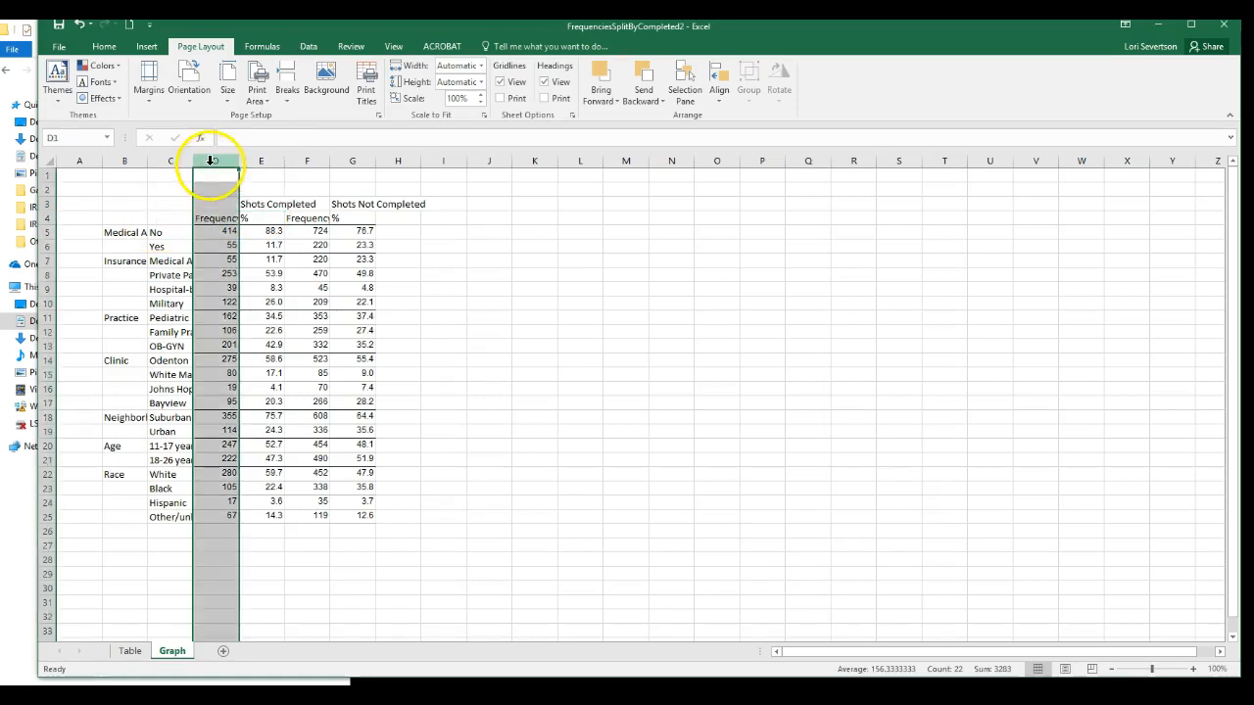
{"action": "right_click", "coordinate": [211, 160]}
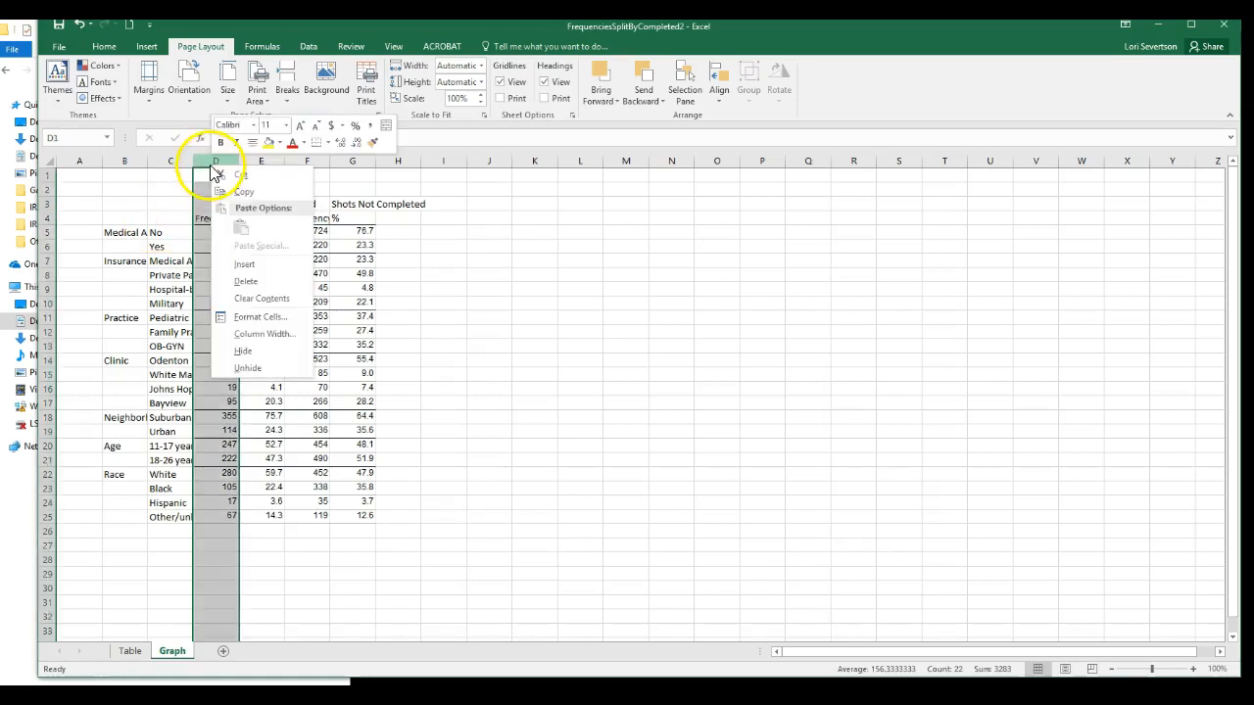
{"action": "left_click", "coordinate": [243, 281]}
{"action": "left_click", "coordinate": [262, 157]}
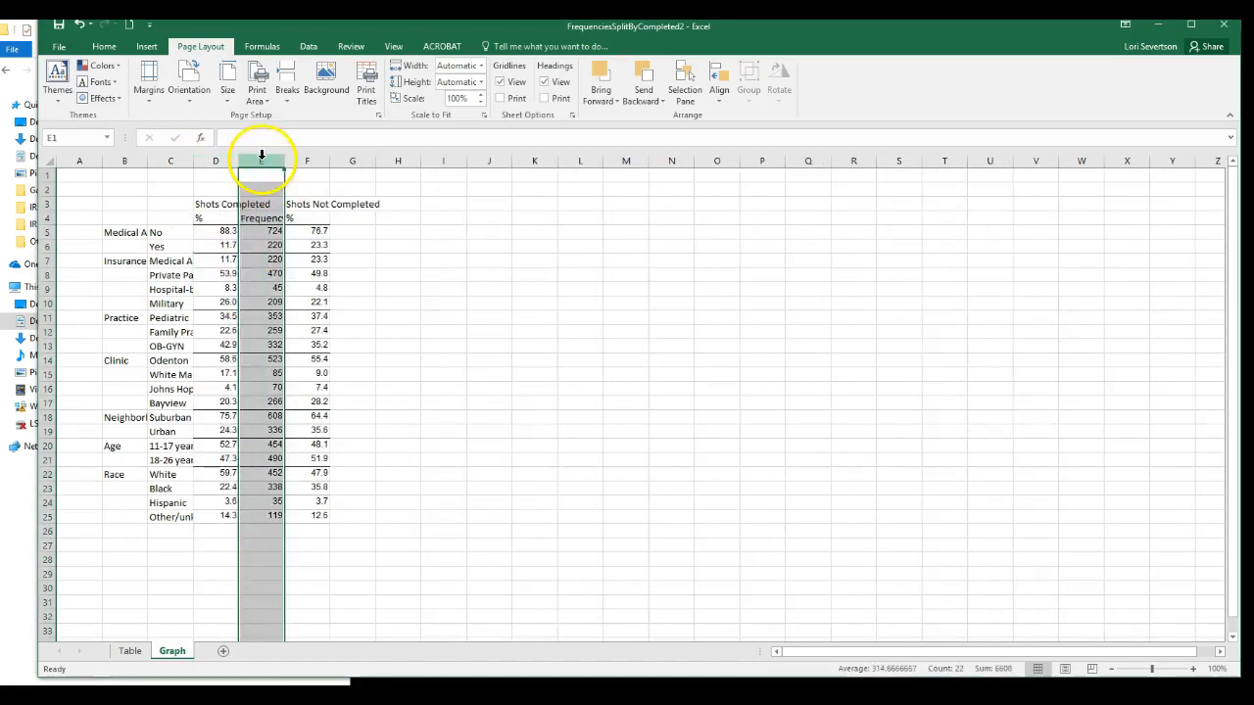
{"action": "right_click", "coordinate": [260, 158]}
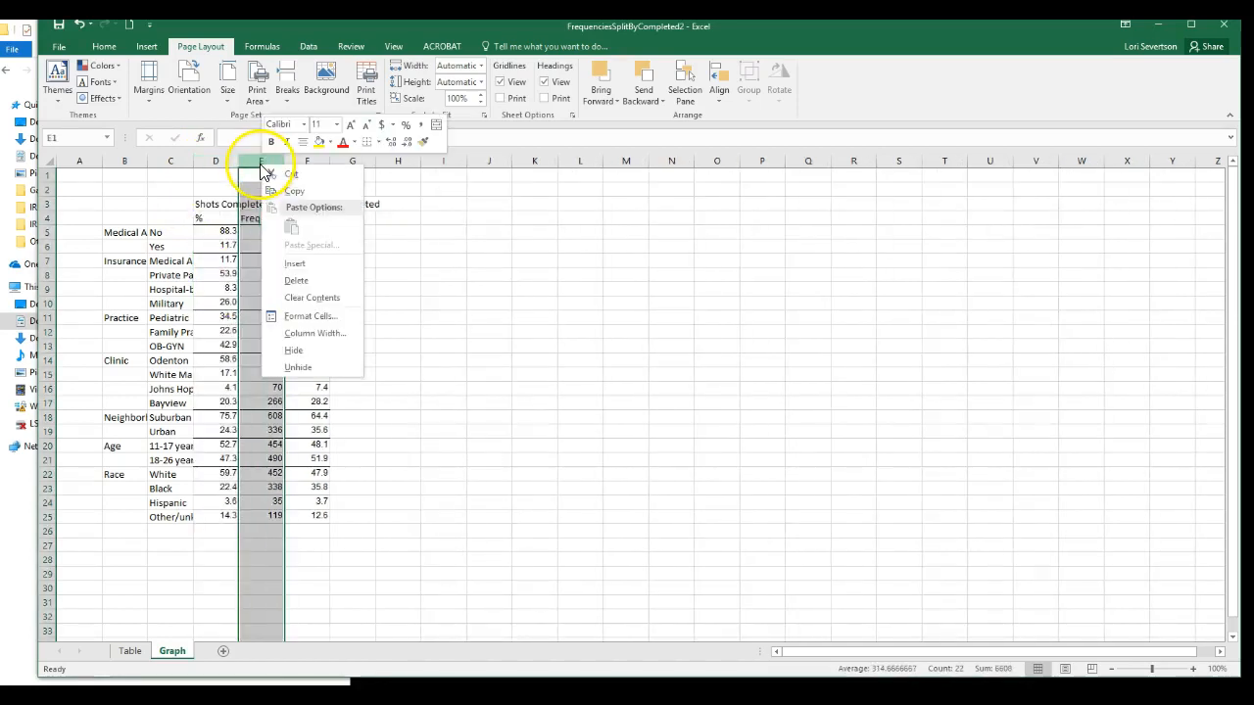
{"action": "left_click", "coordinate": [285, 280]}
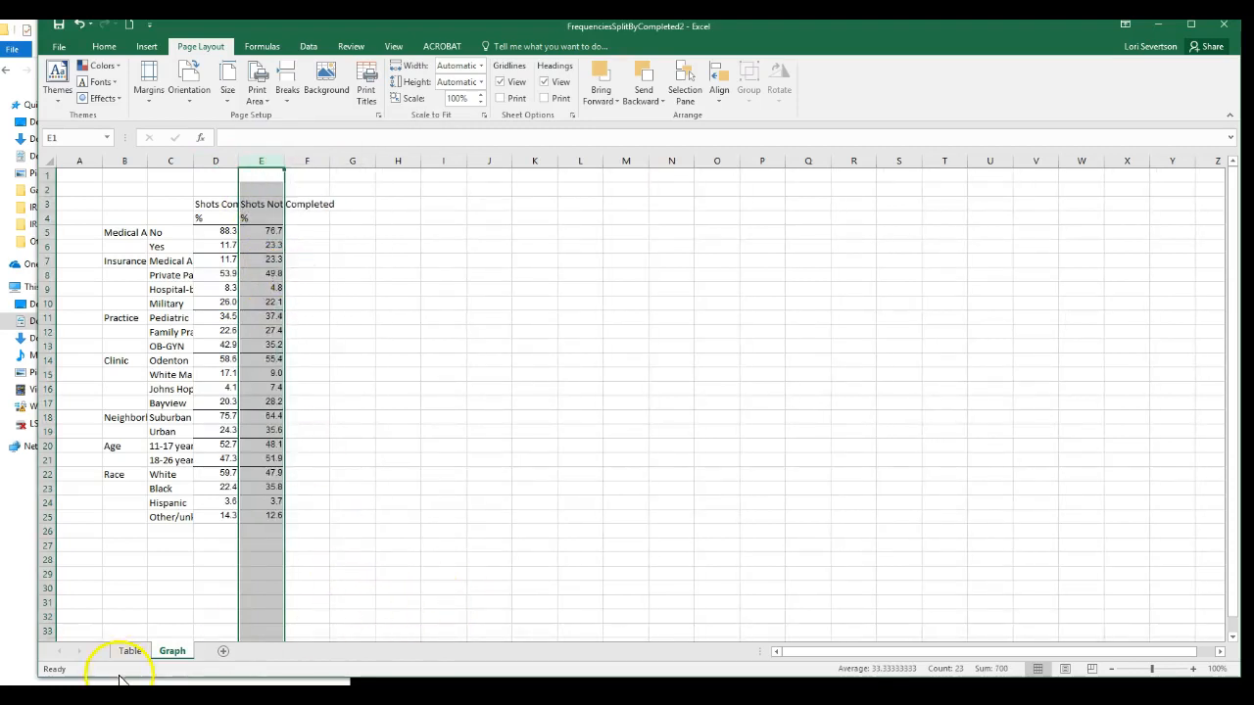
{"action": "left_click", "coordinate": [437, 591]}
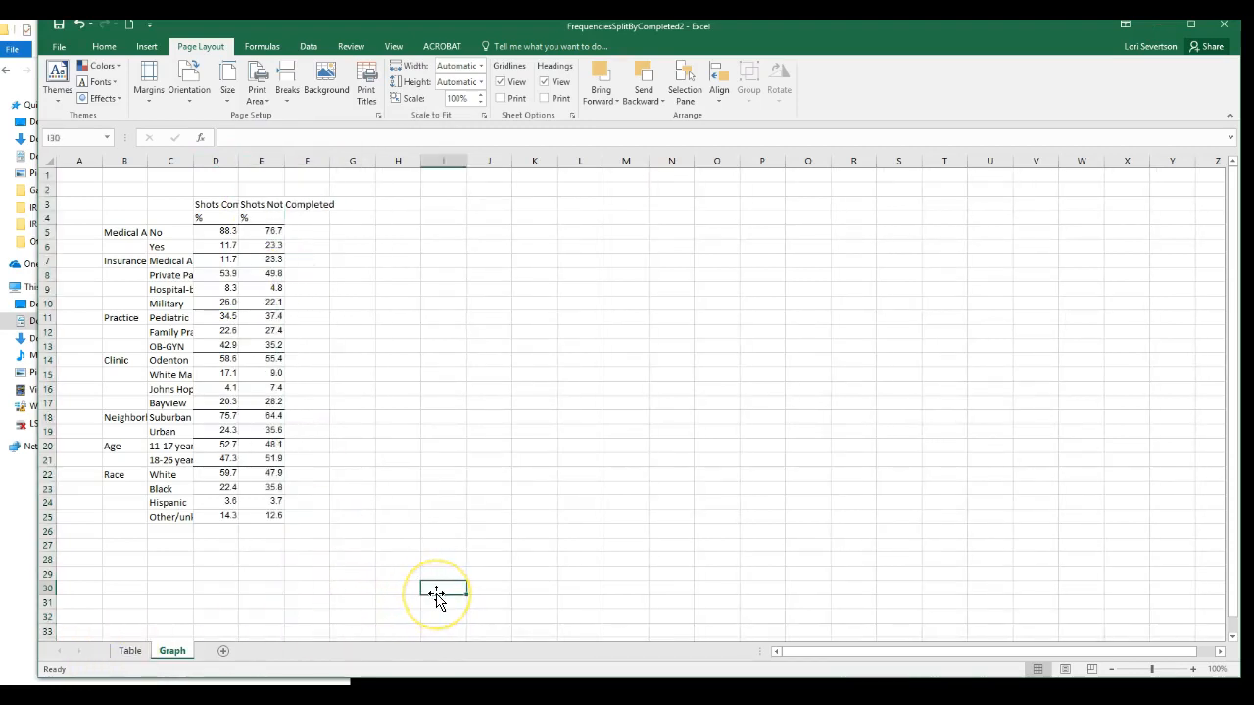
Delete row 4 with the % labels and widen column D to fit the Shots Completed heading.
{"action": "left_click", "coordinate": [206, 218]}
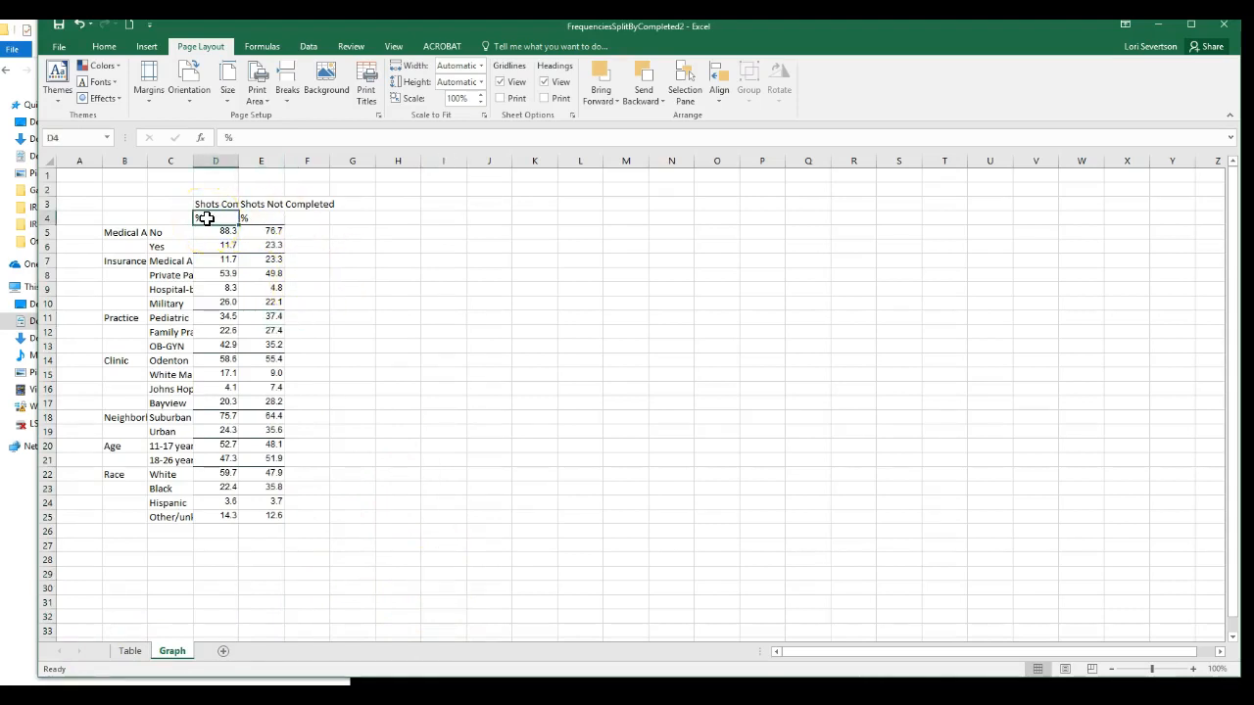
{"action": "left_click_drag", "start_coordinate": [216, 217], "coordinate": [257, 217]}
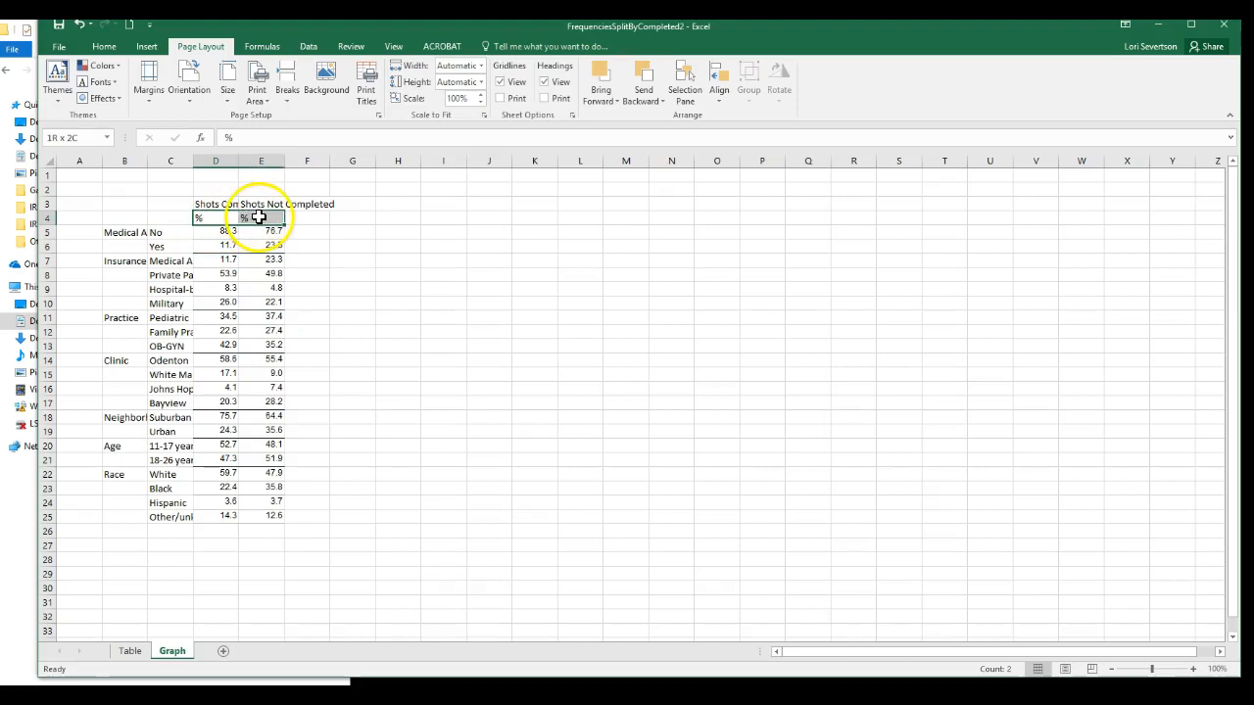
{"action": "left_click", "coordinate": [43, 217]}
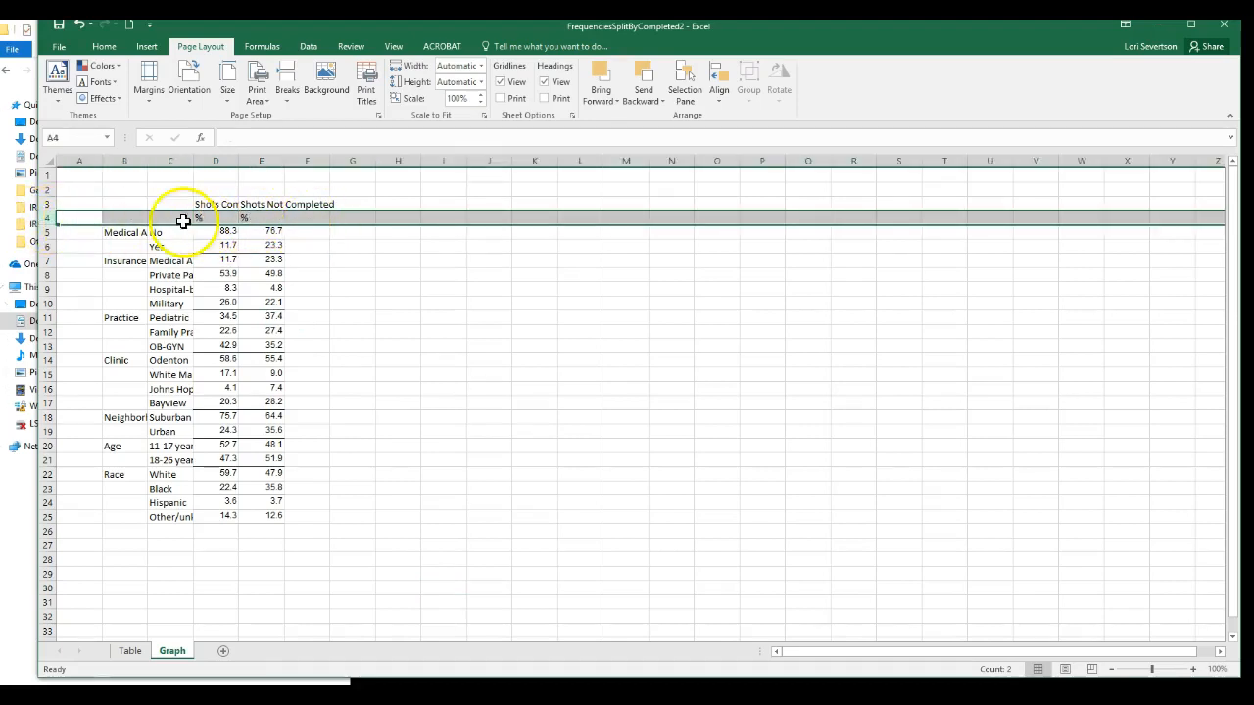
{"action": "right_click", "coordinate": [50, 218]}
{"action": "left_click", "coordinate": [80, 336]}
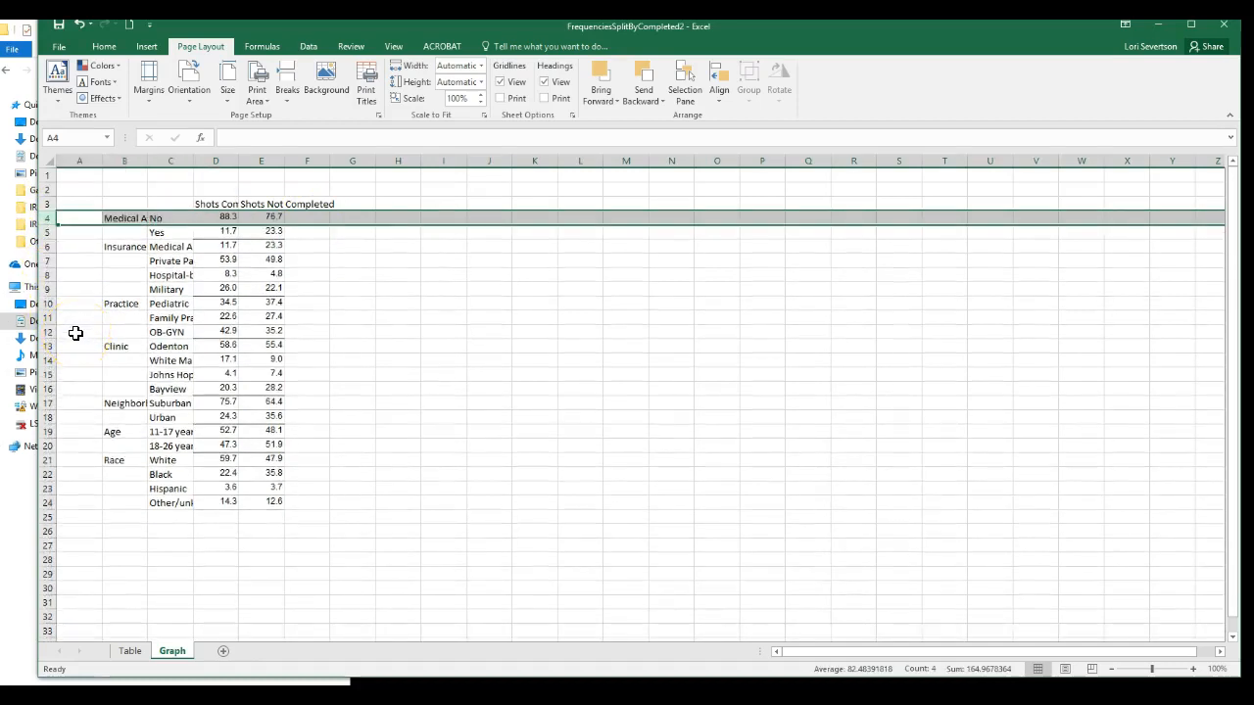
{"action": "left_click_drag", "start_coordinate": [240, 162], "coordinate": [287, 176]}
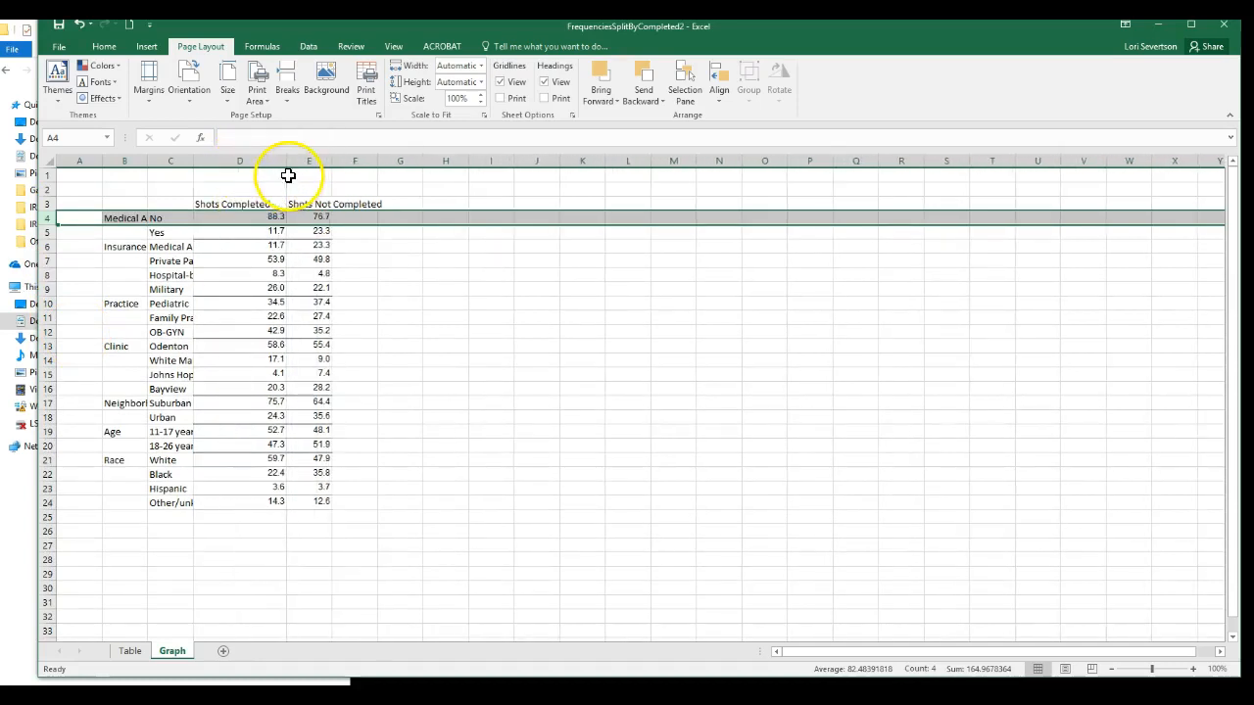
{"action": "left_click", "coordinate": [446, 417]}
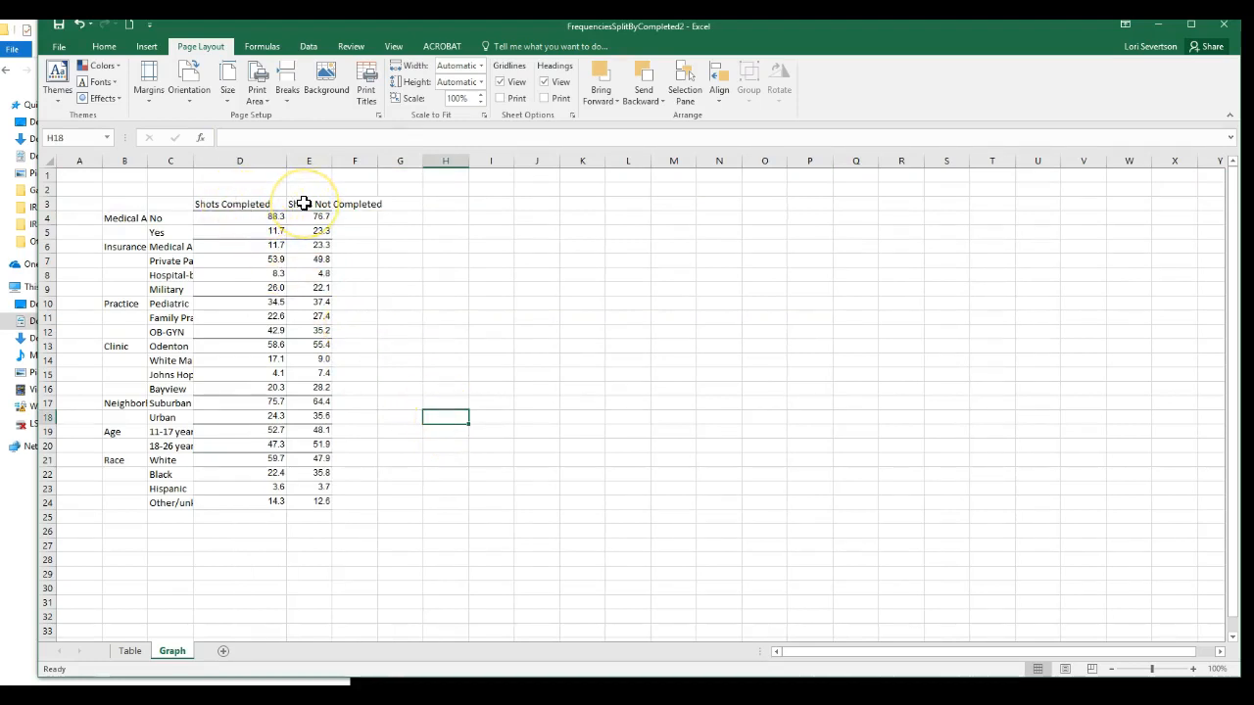
{"action": "left_click", "coordinate": [124, 158]}
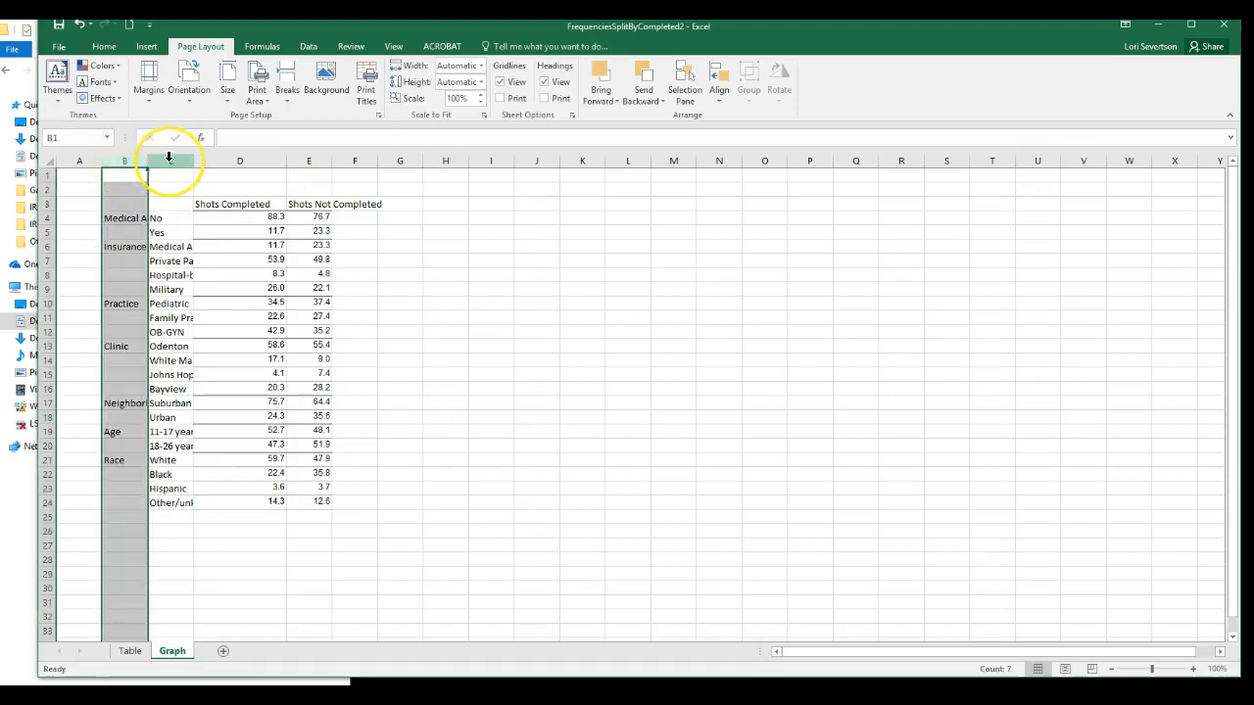
{"action": "left_click", "coordinate": [168, 159]}
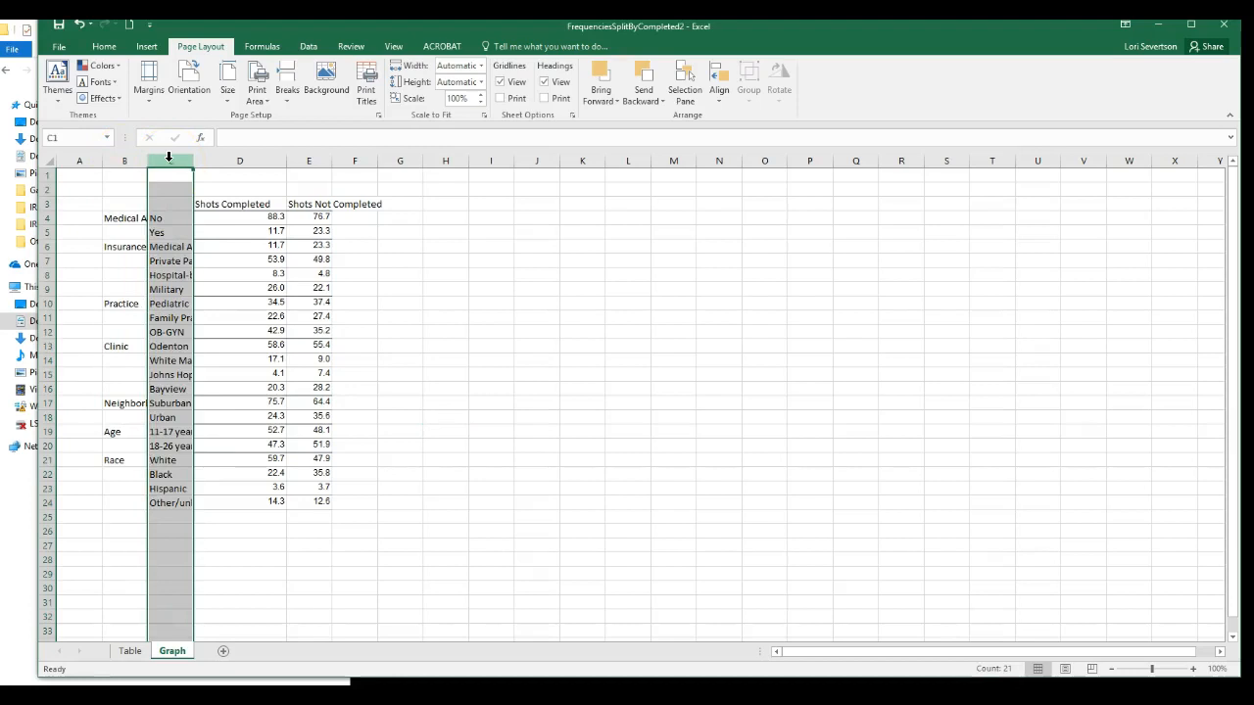
{"action": "left_click", "coordinate": [664, 515]}
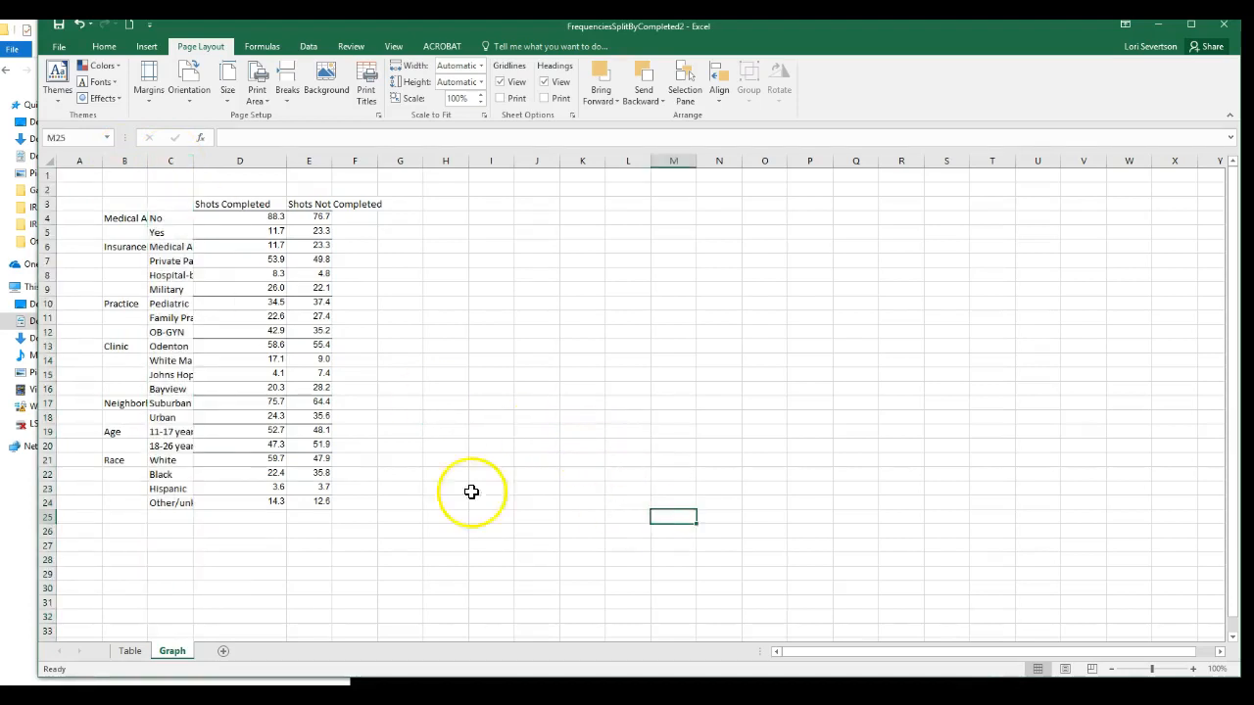
Insert a clustered column chart of the range B3:E24, with Shots Completed and Shots Not Completed as the series.
{"action": "left_click_drag", "start_coordinate": [108, 204], "coordinate": [314, 498]}
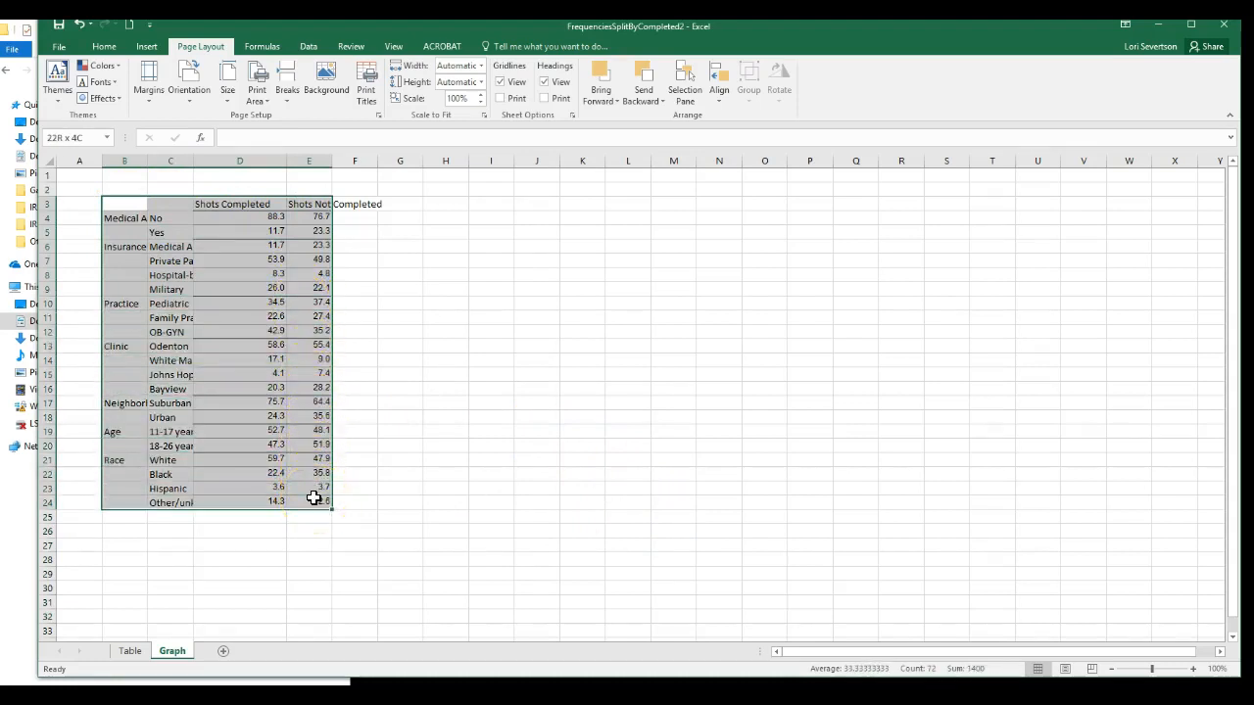
{"action": "left_click", "coordinate": [145, 48]}
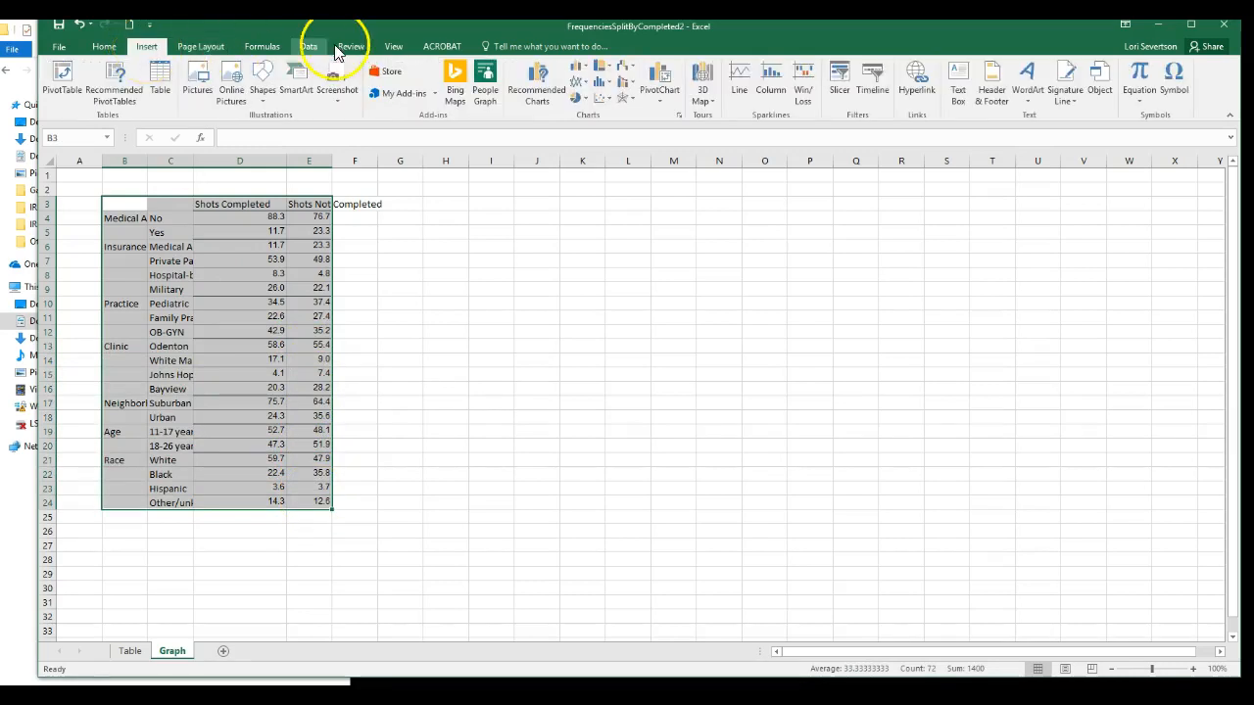
{"action": "left_click", "coordinate": [518, 75]}
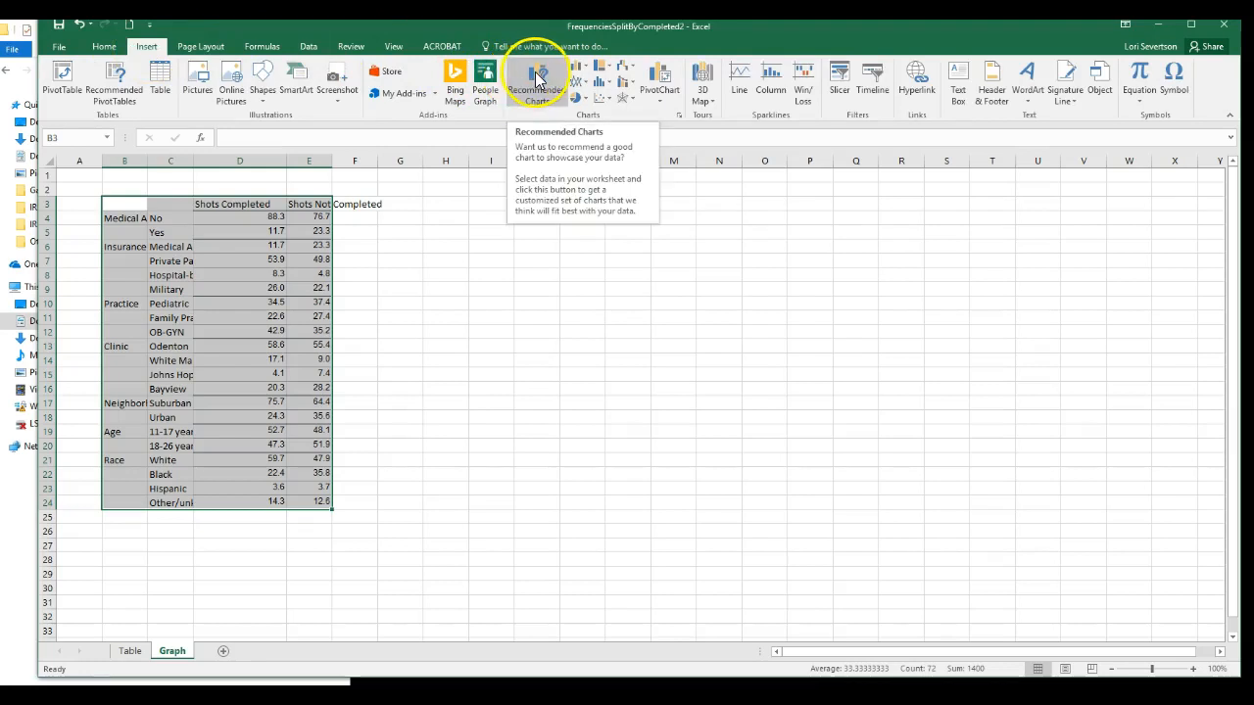
{"action": "left_click", "coordinate": [533, 74]}
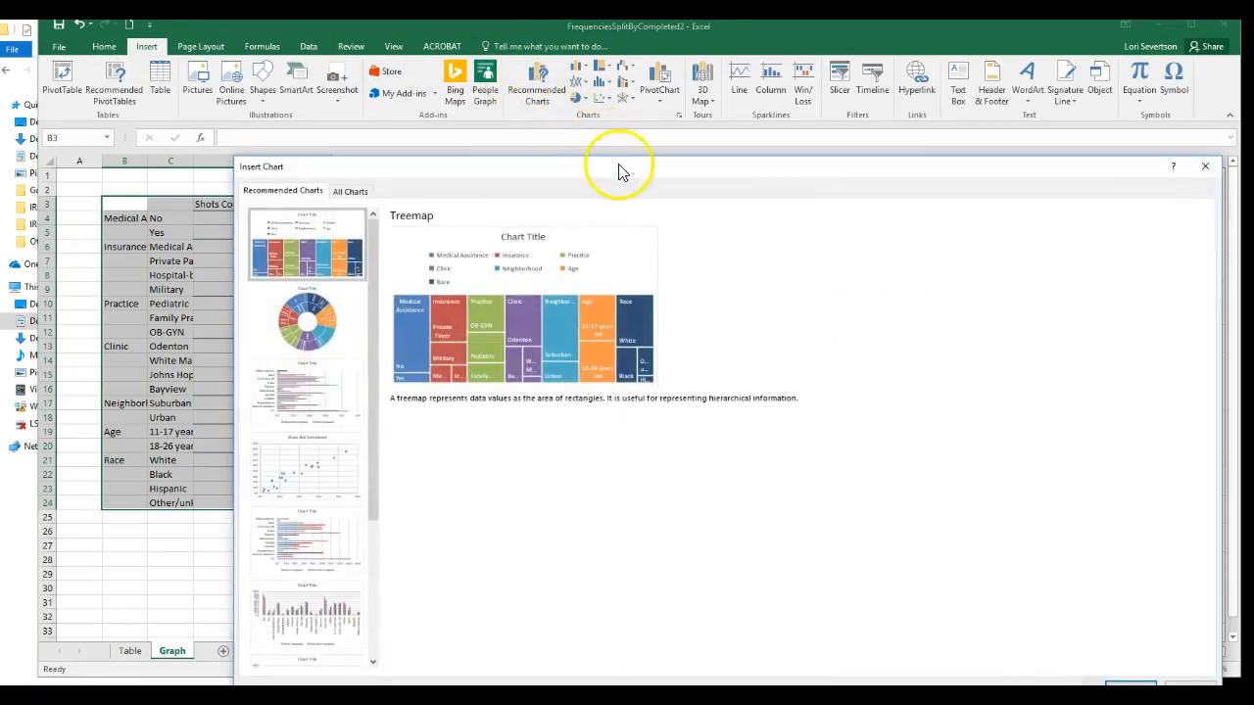
{"action": "left_click_drag", "start_coordinate": [628, 170], "coordinate": [621, 83]}
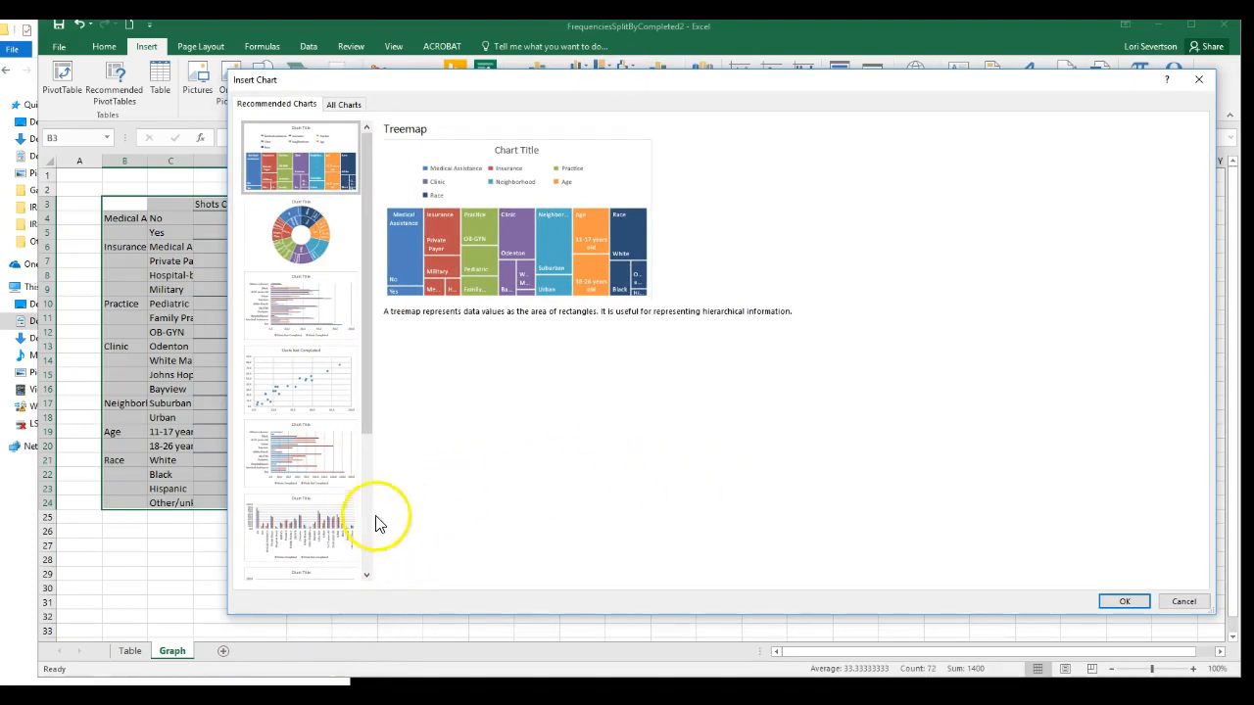
{"action": "left_click_drag", "start_coordinate": [370, 434], "coordinate": [373, 475]}
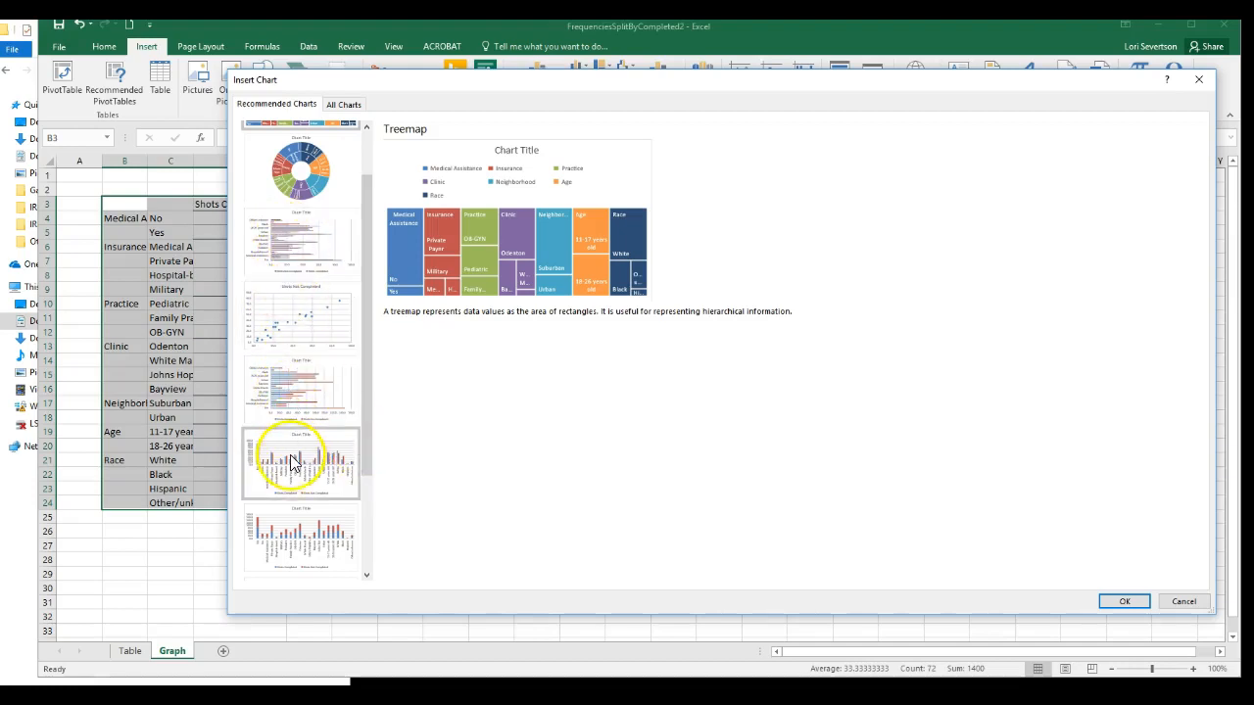
{"action": "left_click", "coordinate": [345, 107]}
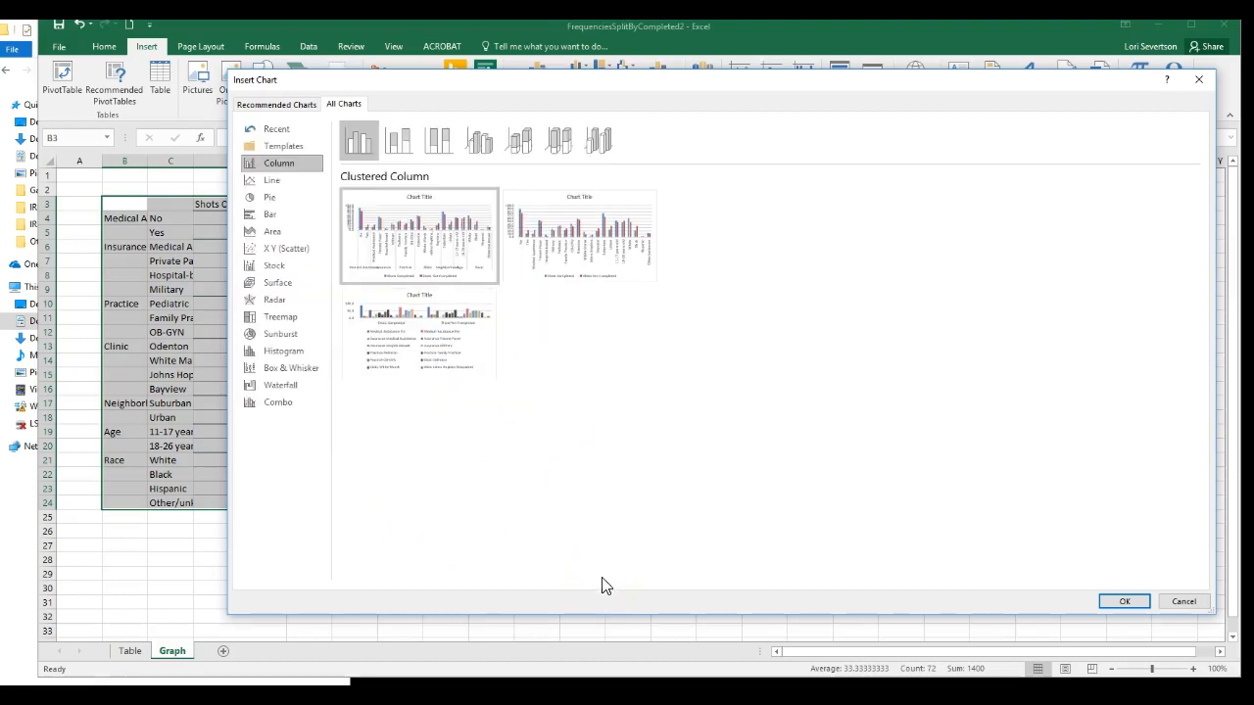
{"action": "mouse_move", "coordinate": [367, 286]}
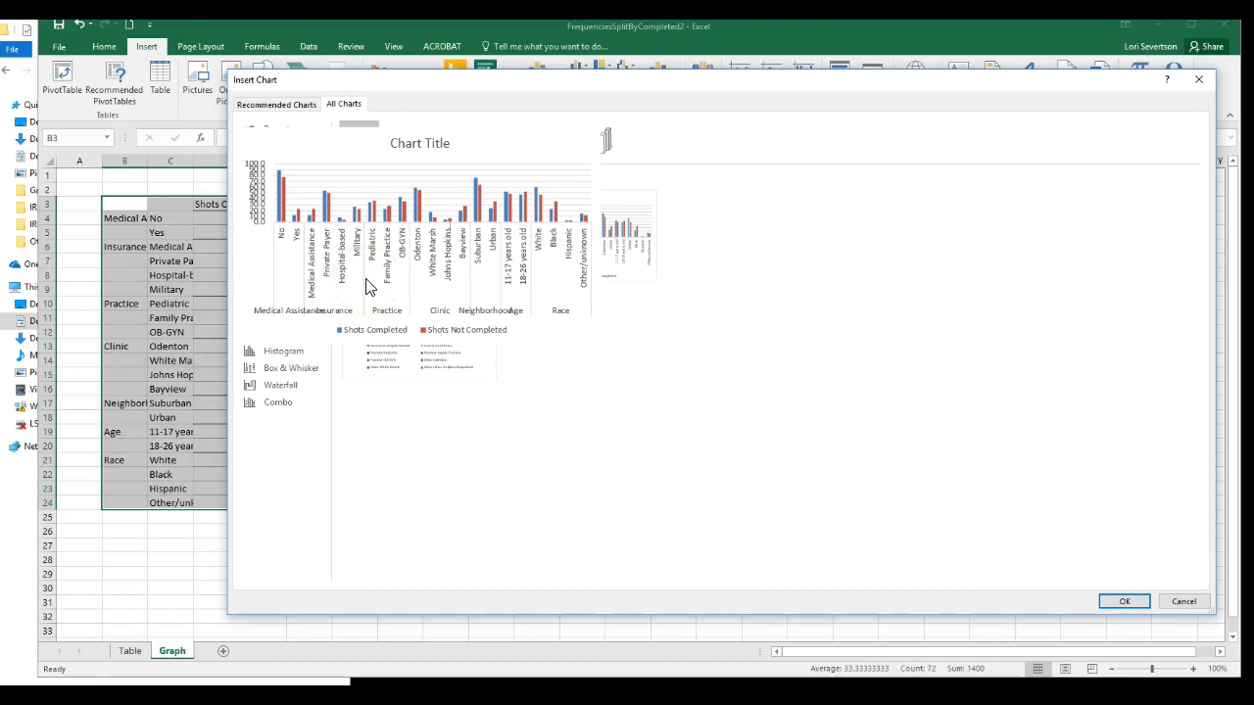
{"action": "mouse_move", "coordinate": [391, 264]}
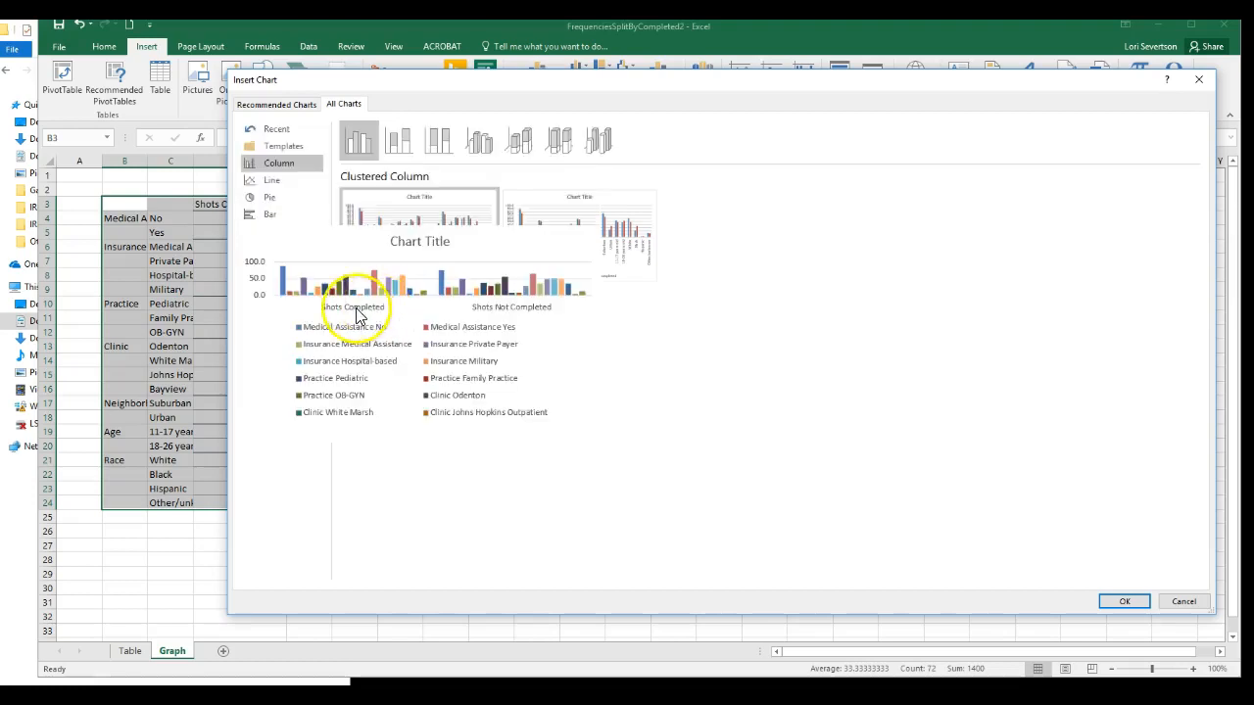
{"action": "left_click", "coordinate": [1122, 603]}
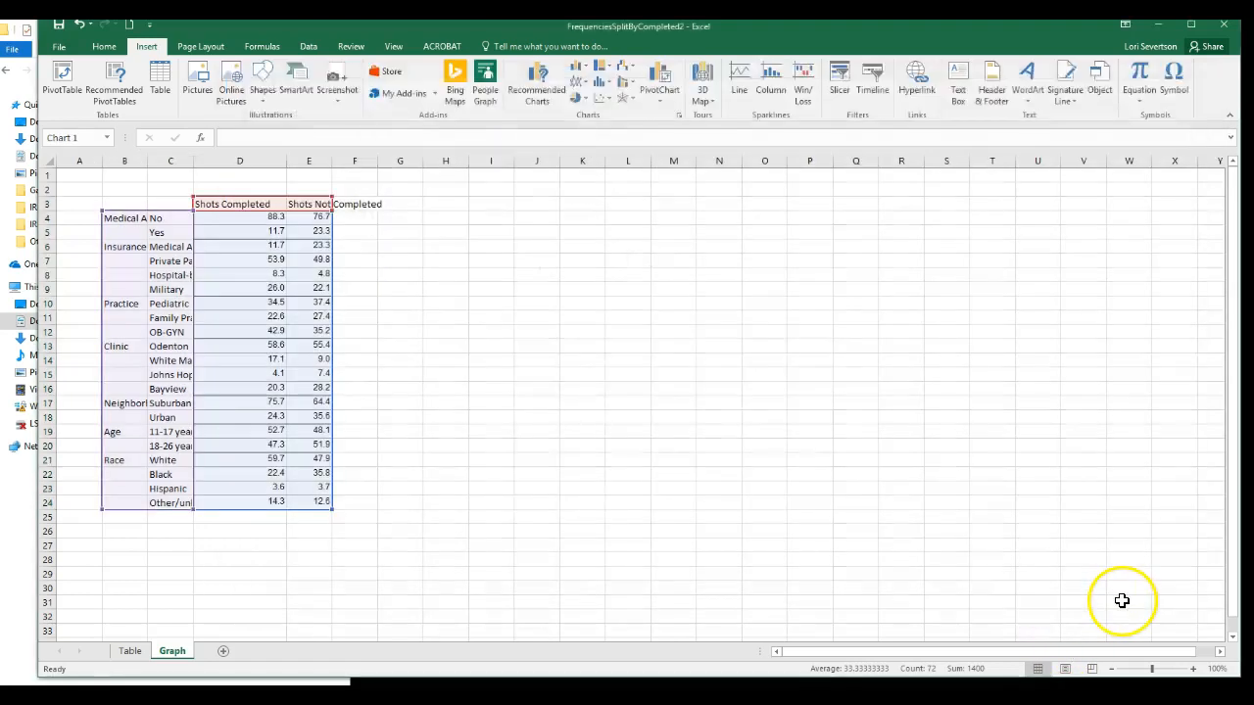
Move the chart beside the data table and enlarge it to span about G3 to U30.
{"action": "left_click_drag", "start_coordinate": [592, 323], "coordinate": [525, 213]}
{"action": "left_click_drag", "start_coordinate": [751, 404], "coordinate": [1017, 565]}
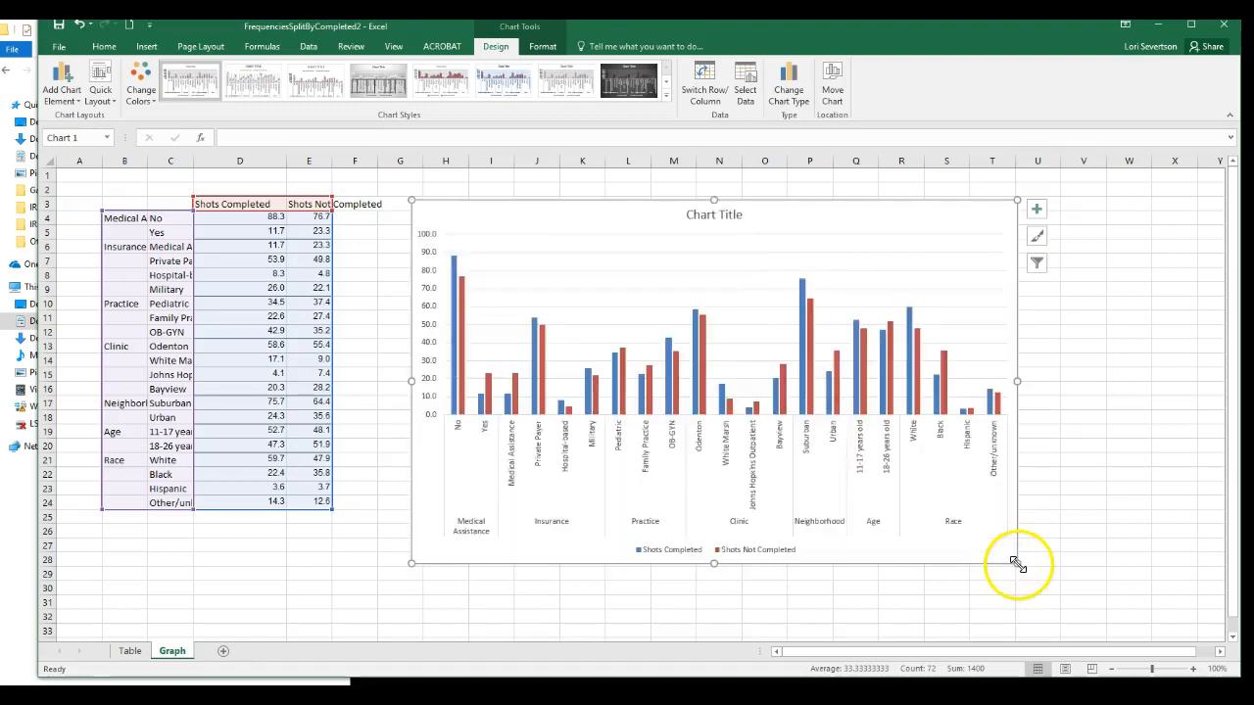
{"action": "left_click", "coordinate": [795, 617]}
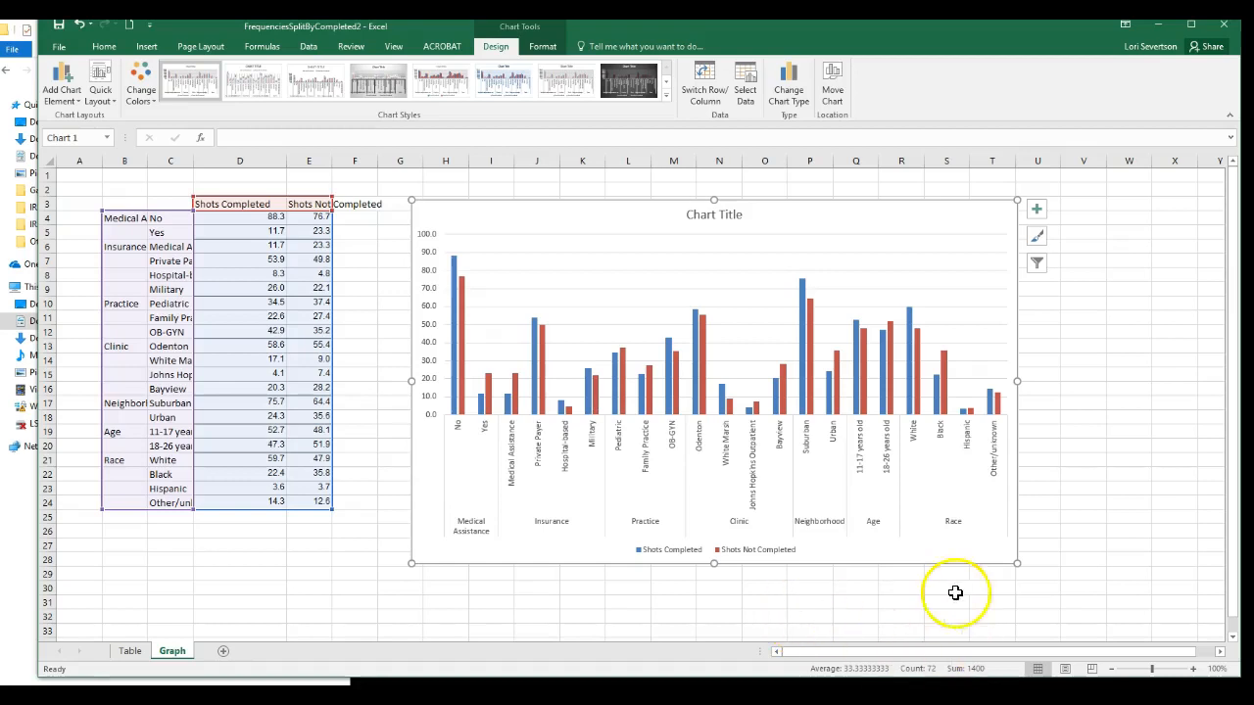
{"action": "left_click_drag", "start_coordinate": [1015, 567], "coordinate": [1058, 595]}
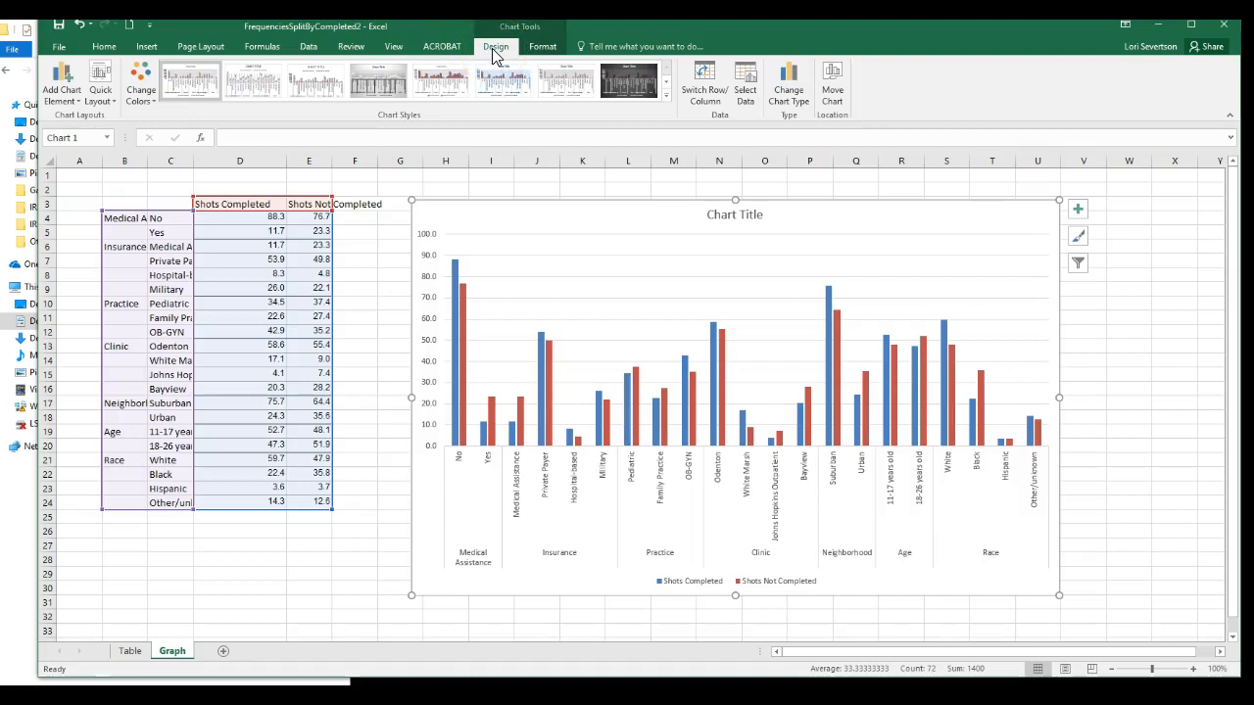
Add a primary vertical axis title to the chart reading Percentage.
{"action": "left_click", "coordinate": [69, 96]}
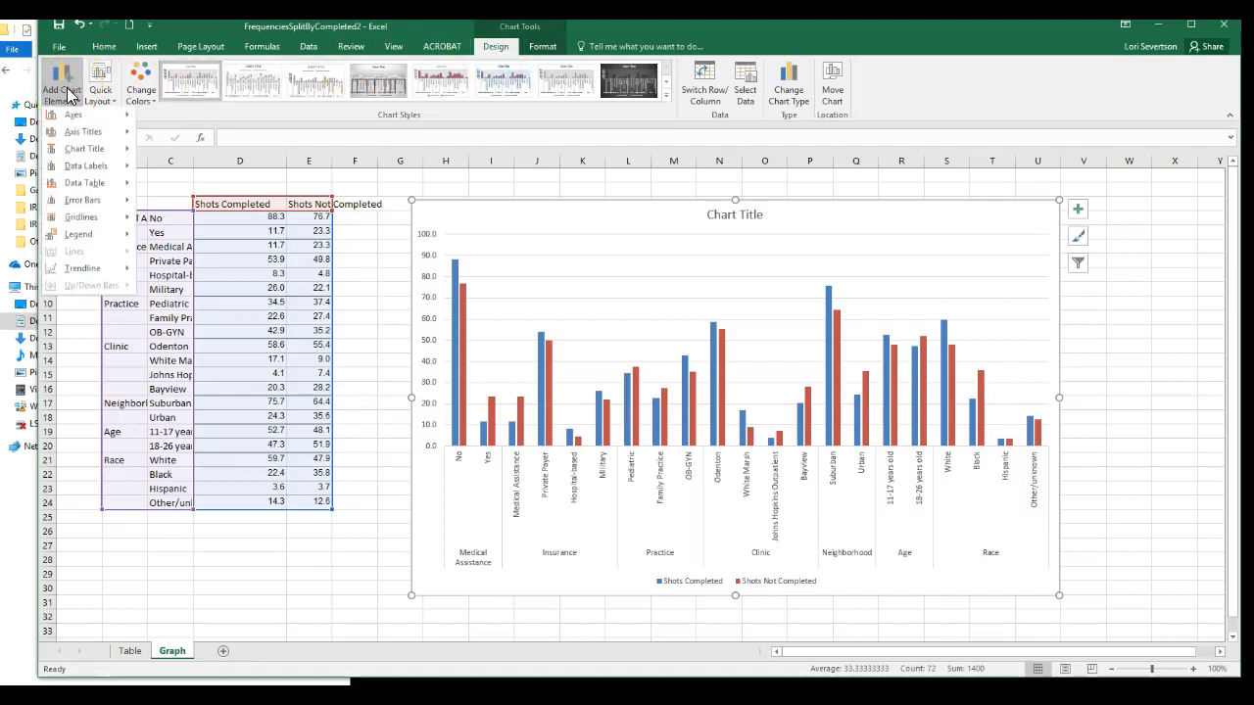
{"action": "left_click", "coordinate": [81, 136]}
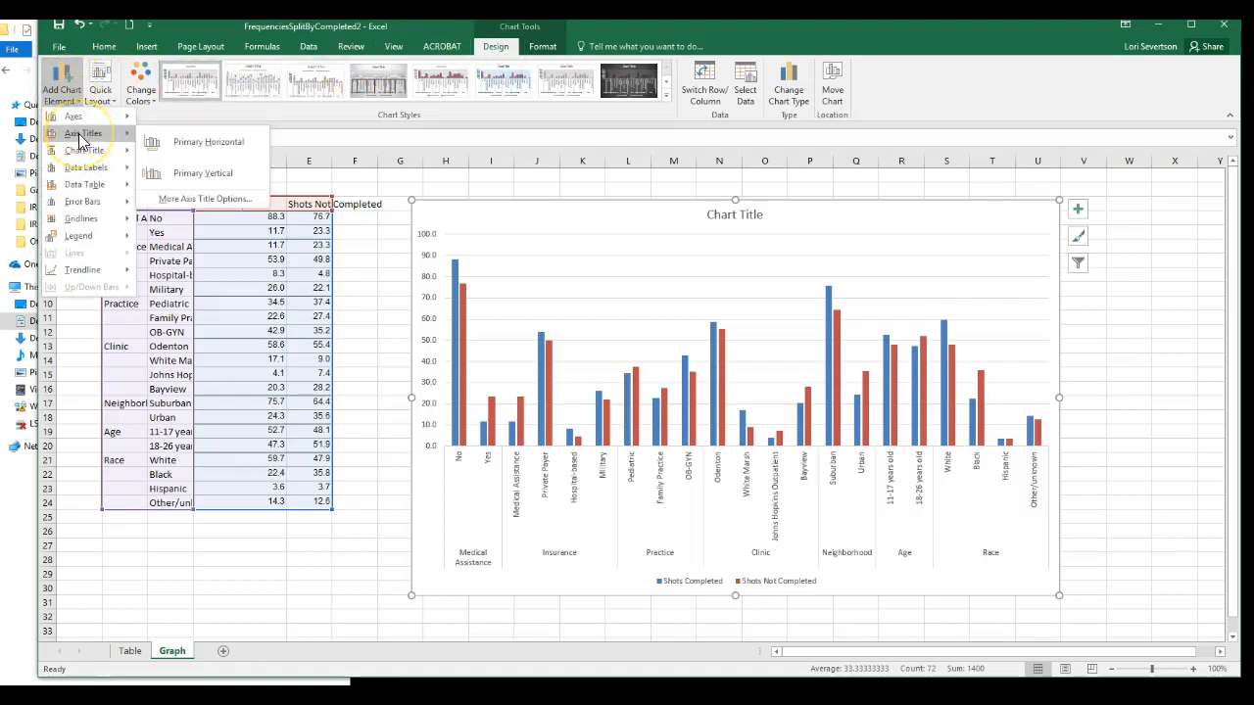
{"action": "left_click", "coordinate": [196, 173]}
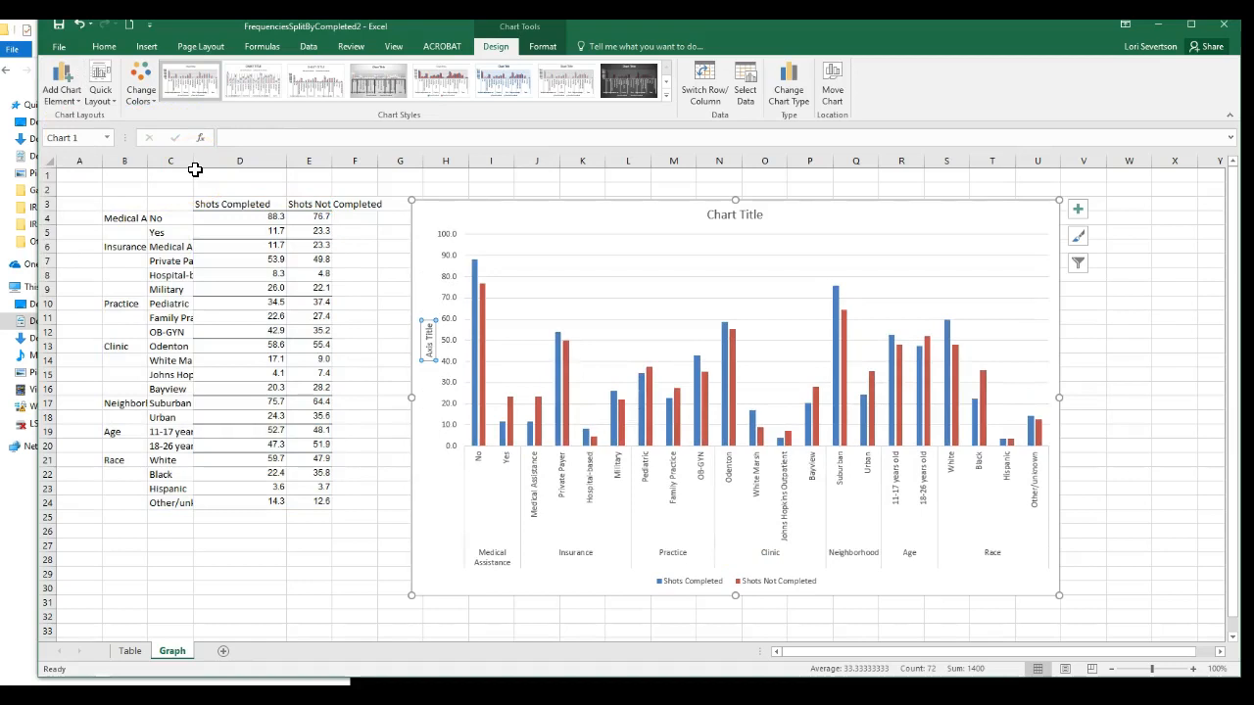
{"action": "type", "text": "Percentage"}
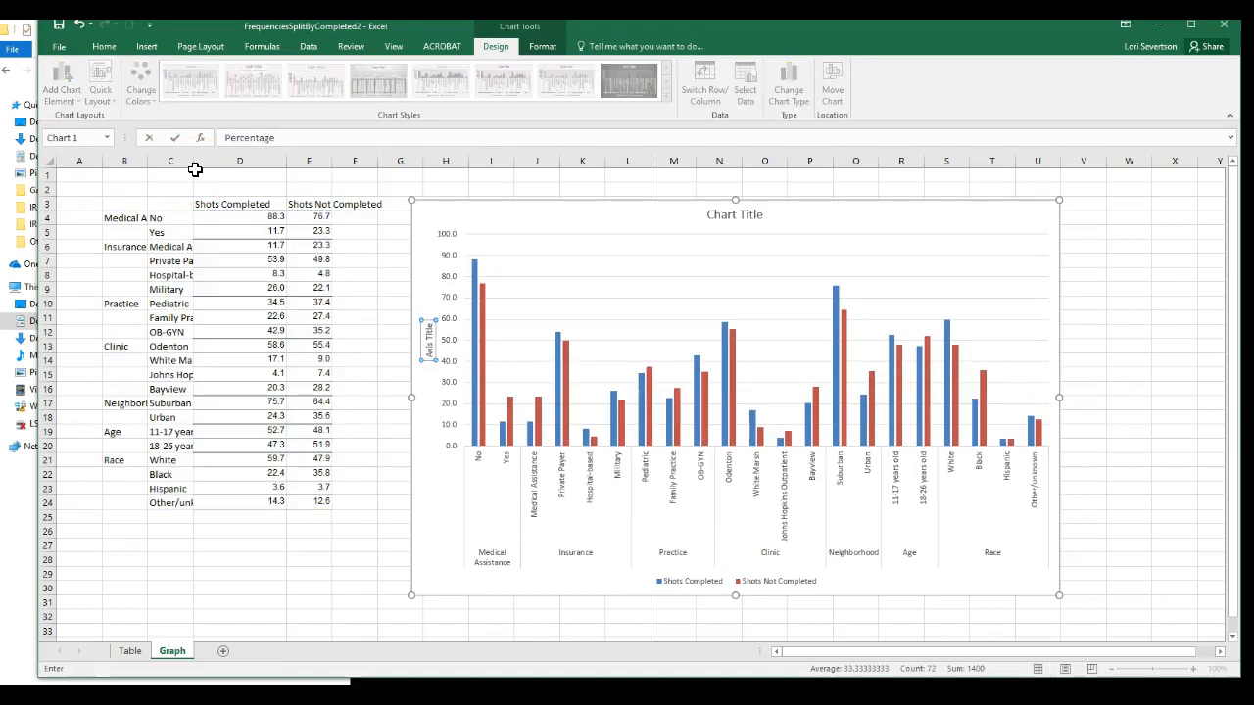
{"action": "left_click", "coordinate": [444, 568]}
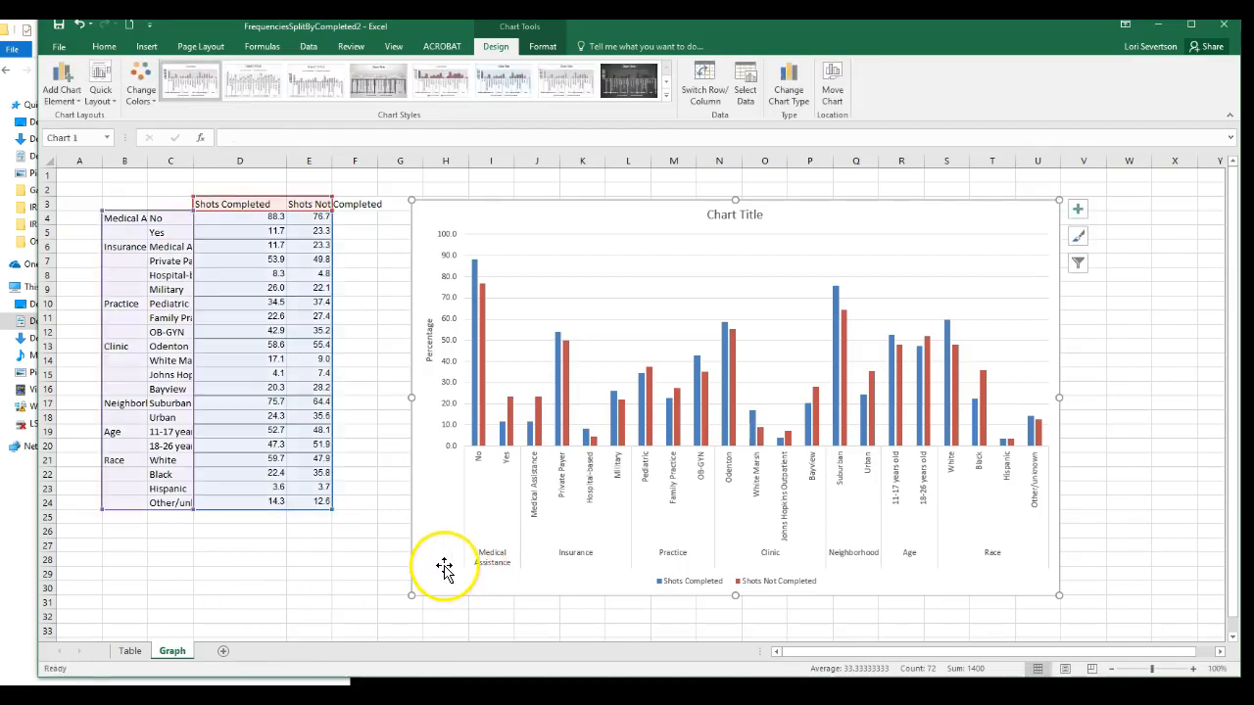
Set the font of the Percentage axis title and the horizontal category axis labels to Arial.
{"action": "left_click", "coordinate": [430, 345]}
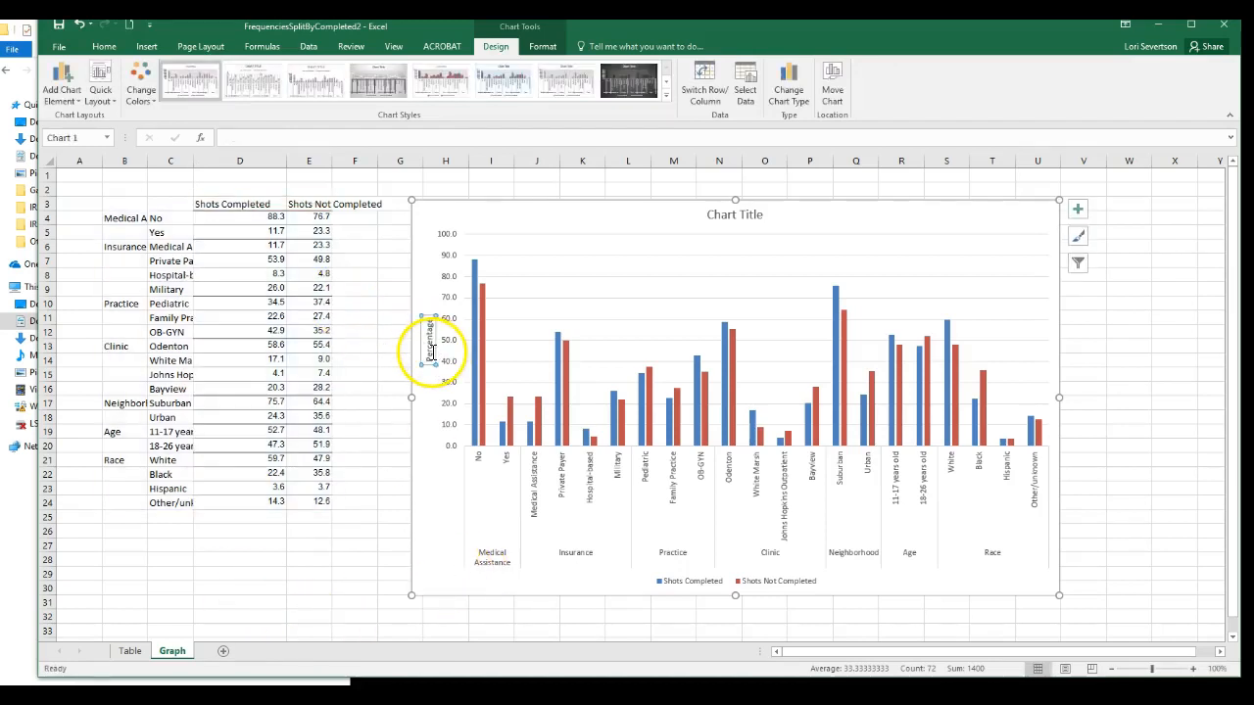
{"action": "left_click", "coordinate": [105, 48]}
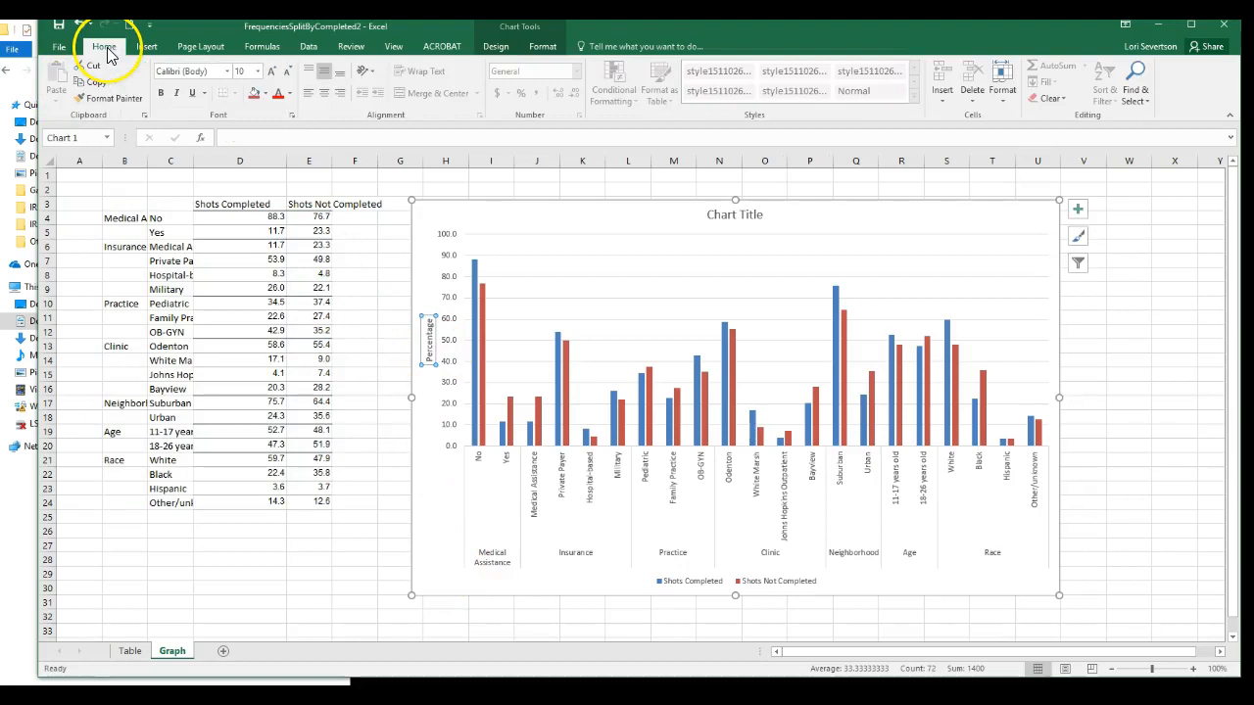
{"action": "left_click", "coordinate": [227, 72]}
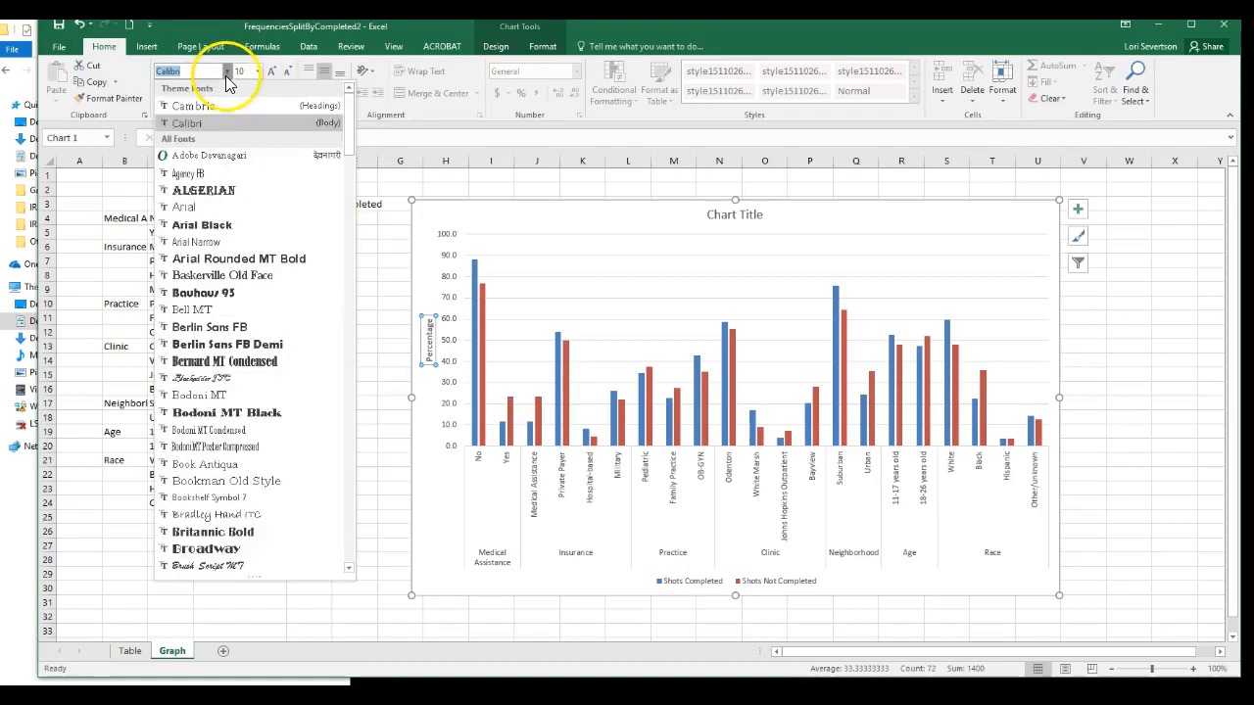
{"action": "left_click", "coordinate": [183, 207]}
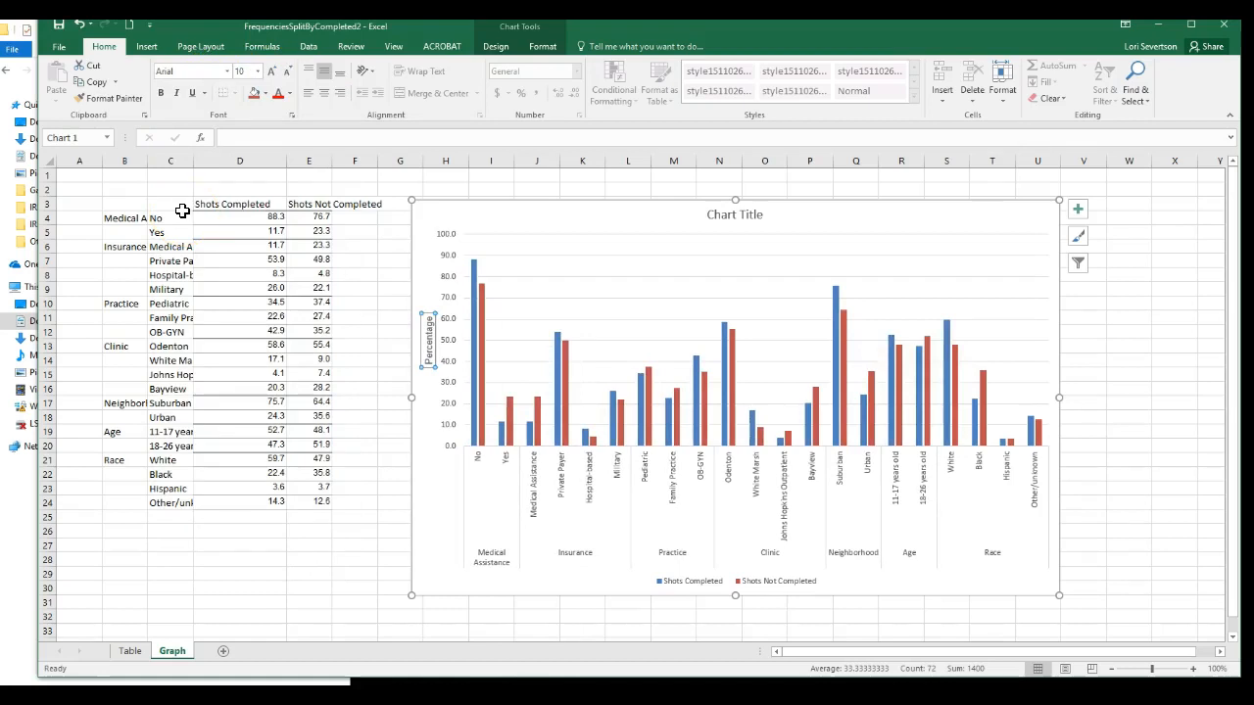
{"action": "left_click", "coordinate": [479, 560]}
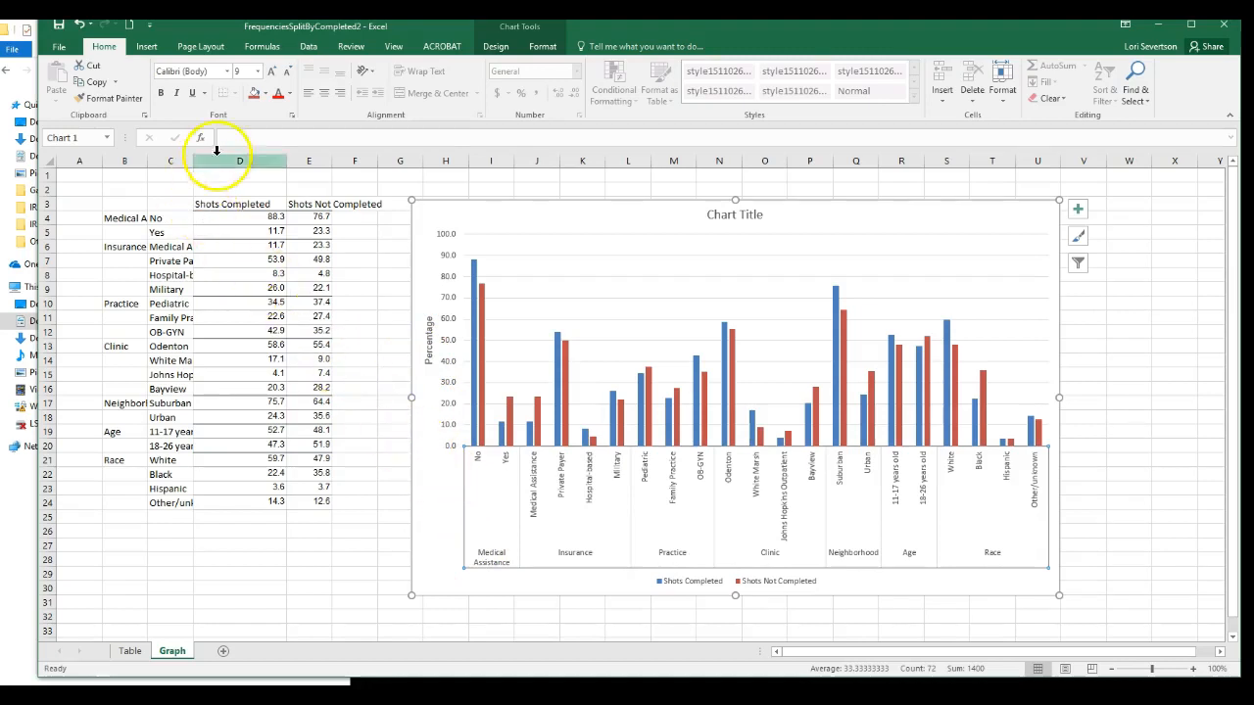
{"action": "left_click", "coordinate": [226, 71]}
{"action": "left_click", "coordinate": [196, 163]}
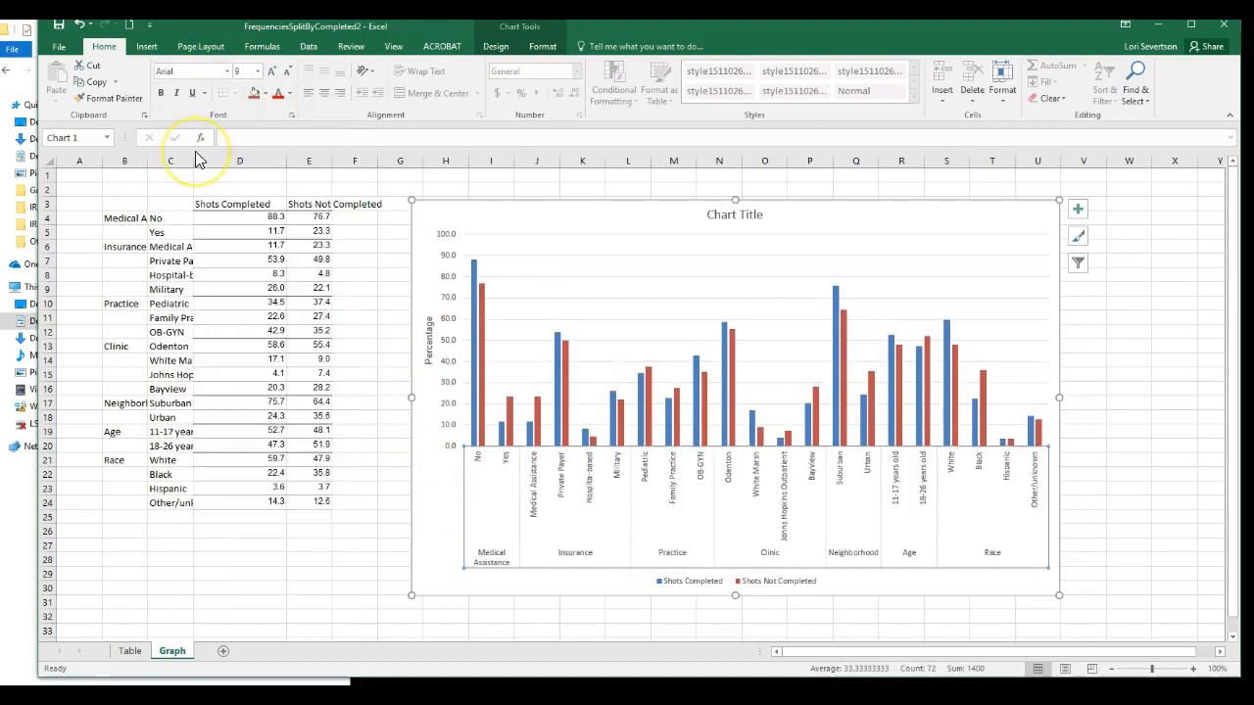
{"action": "left_click", "coordinate": [650, 529]}
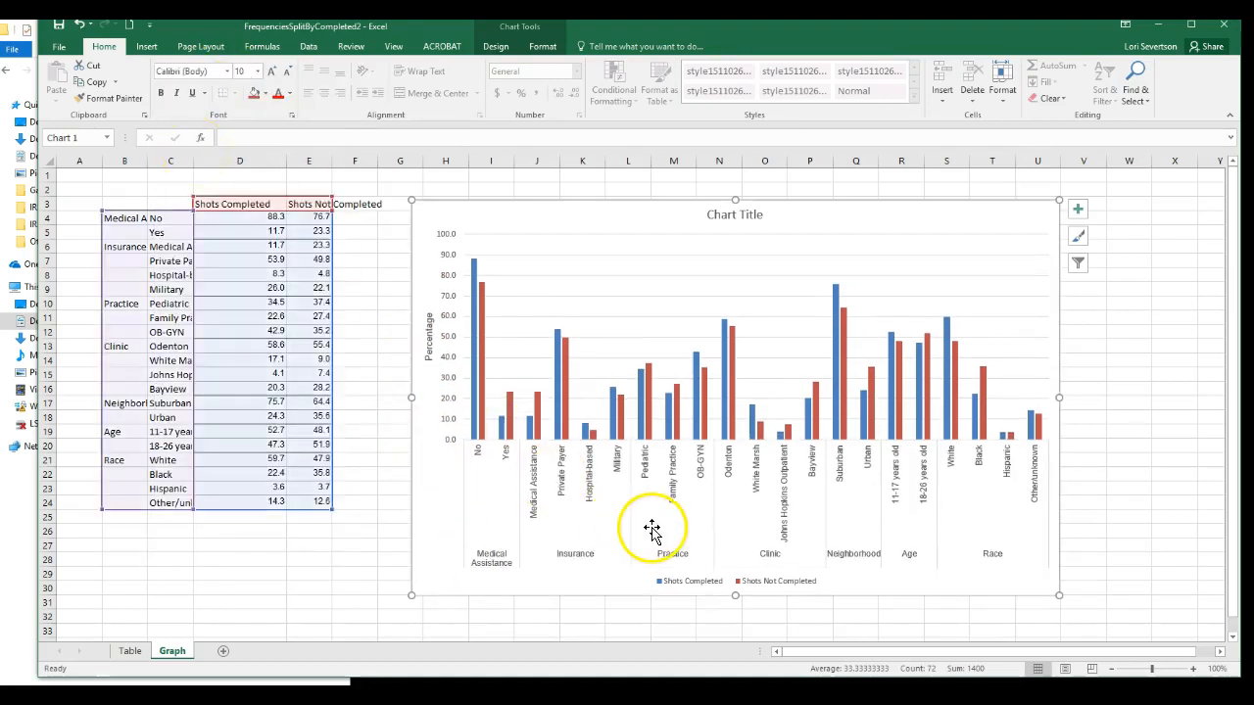
Set the font of the chart's legend and chart title to Arial, and deselect the chart.
{"action": "left_click", "coordinate": [657, 581]}
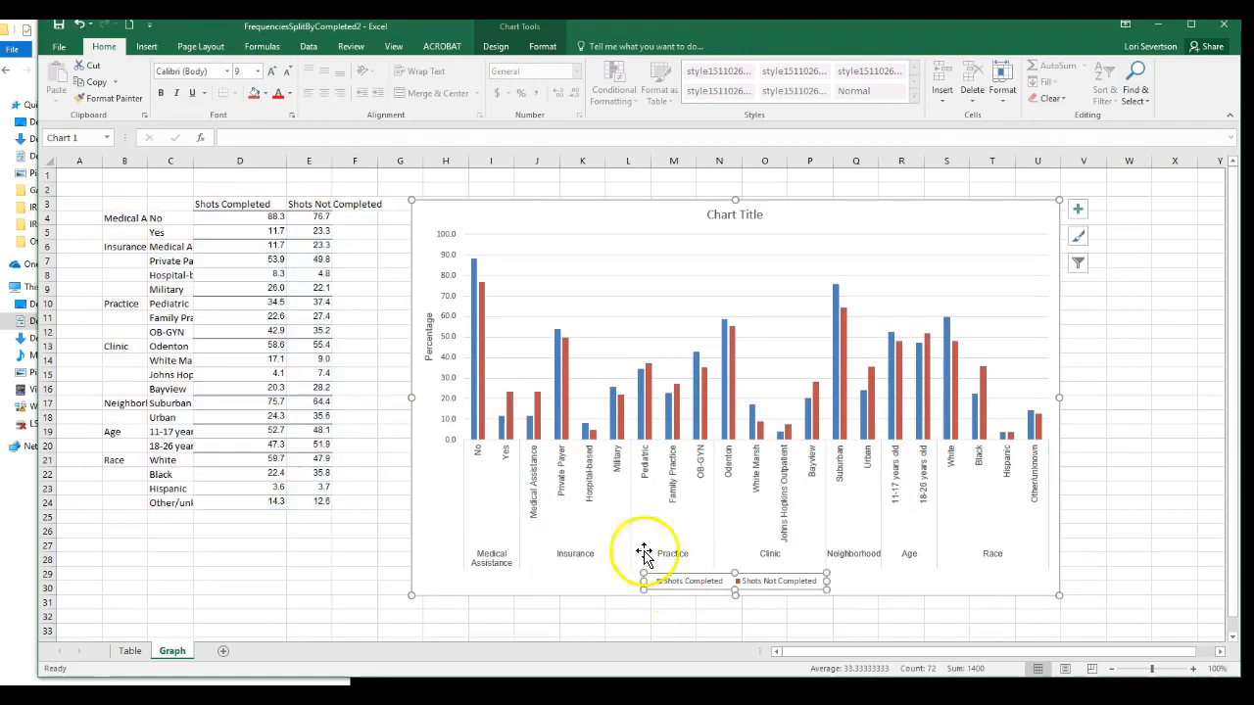
{"action": "left_click", "coordinate": [227, 72]}
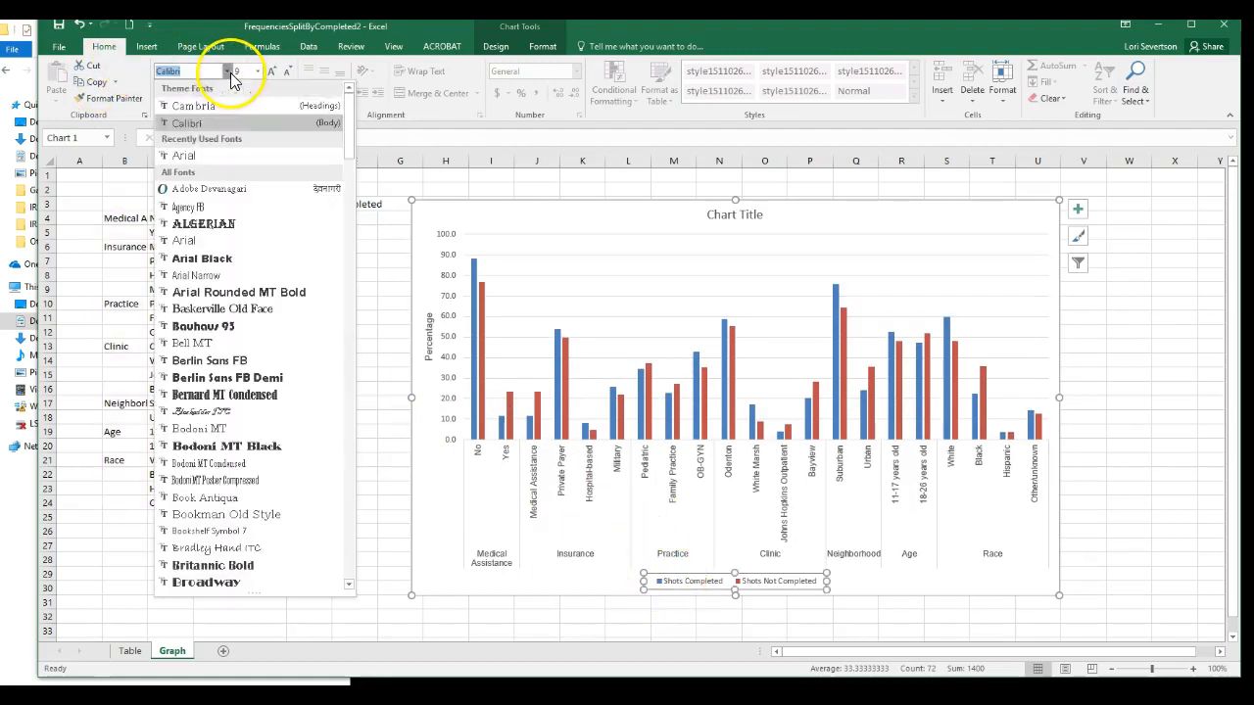
{"action": "left_click", "coordinate": [205, 156]}
{"action": "left_click", "coordinate": [714, 216]}
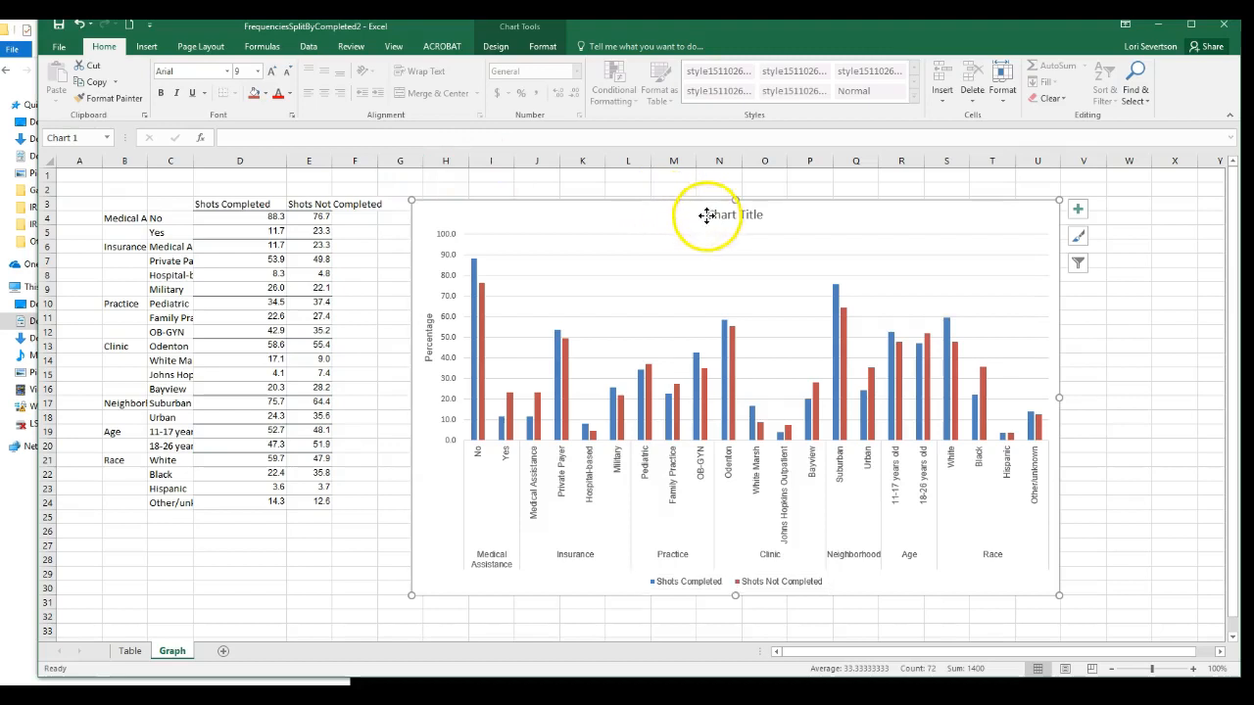
{"action": "left_click", "coordinate": [226, 71]}
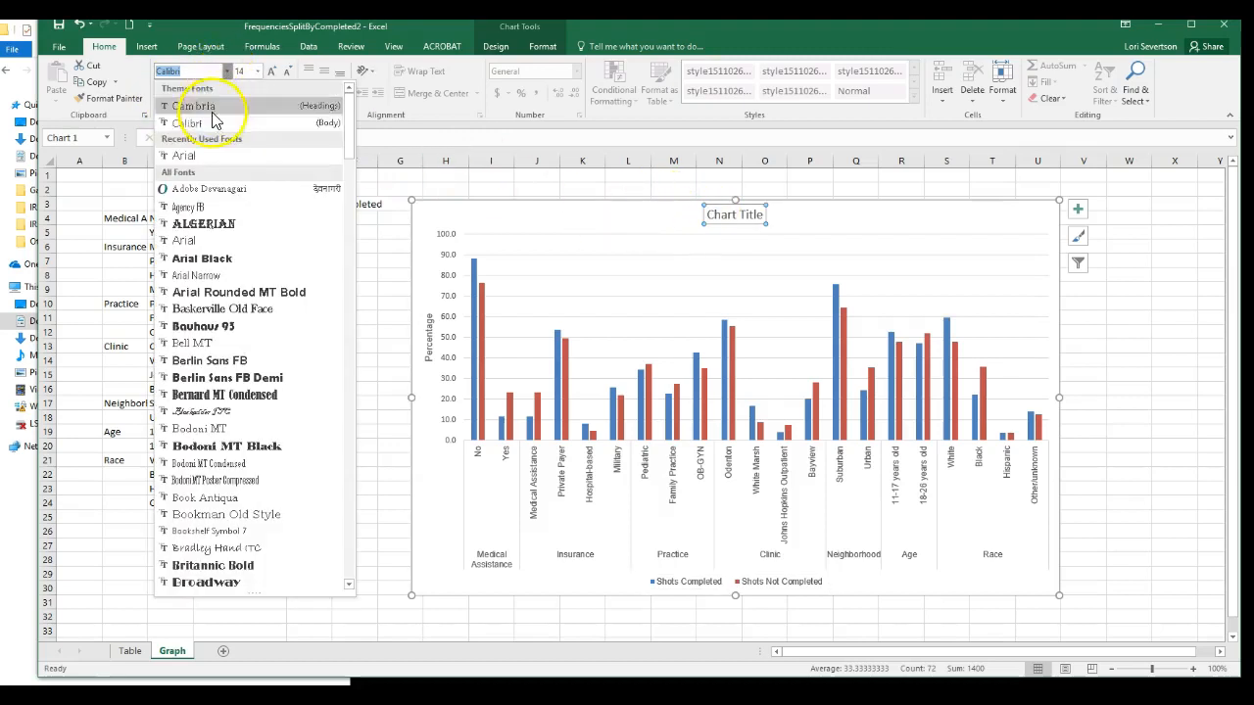
{"action": "left_click", "coordinate": [201, 157]}
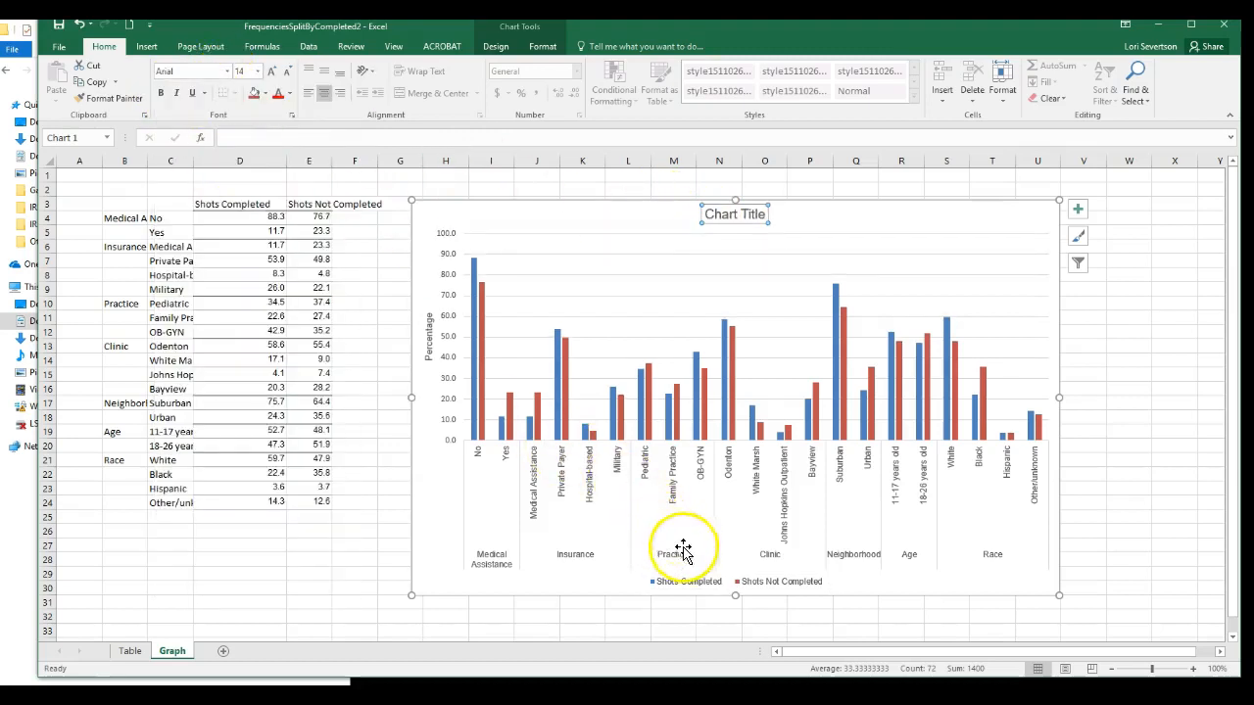
{"action": "left_click", "coordinate": [1197, 555]}
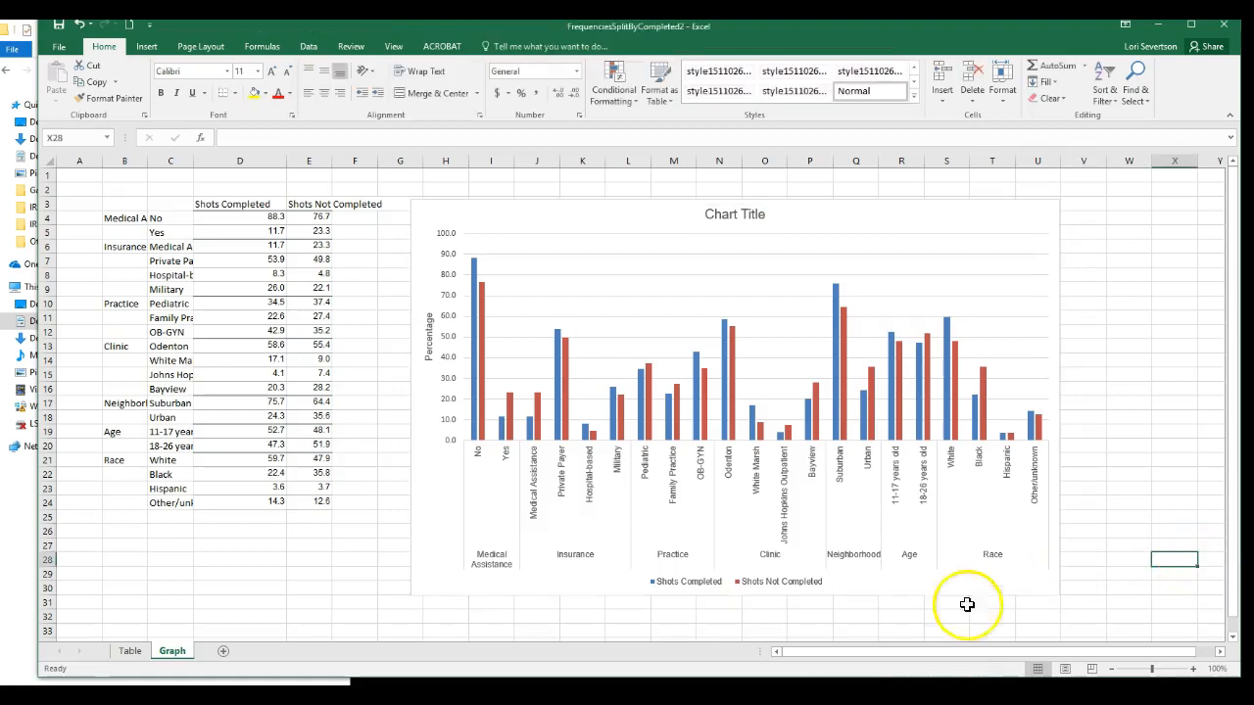